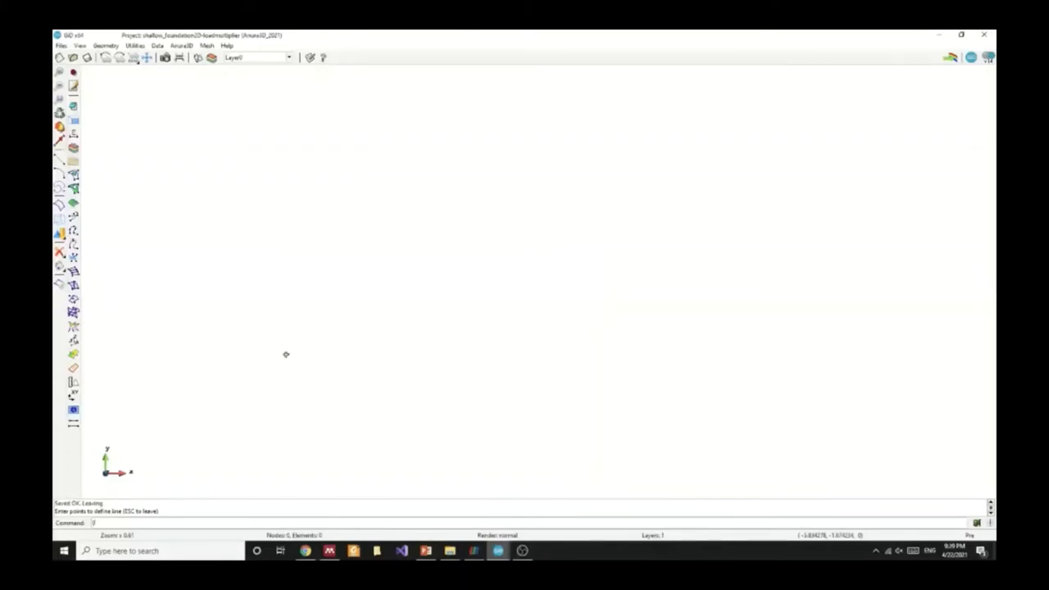
- Draw the domain's lower and right boundary lines through (0,0), (15,0), (15,10) and (15,13)
key("Return")
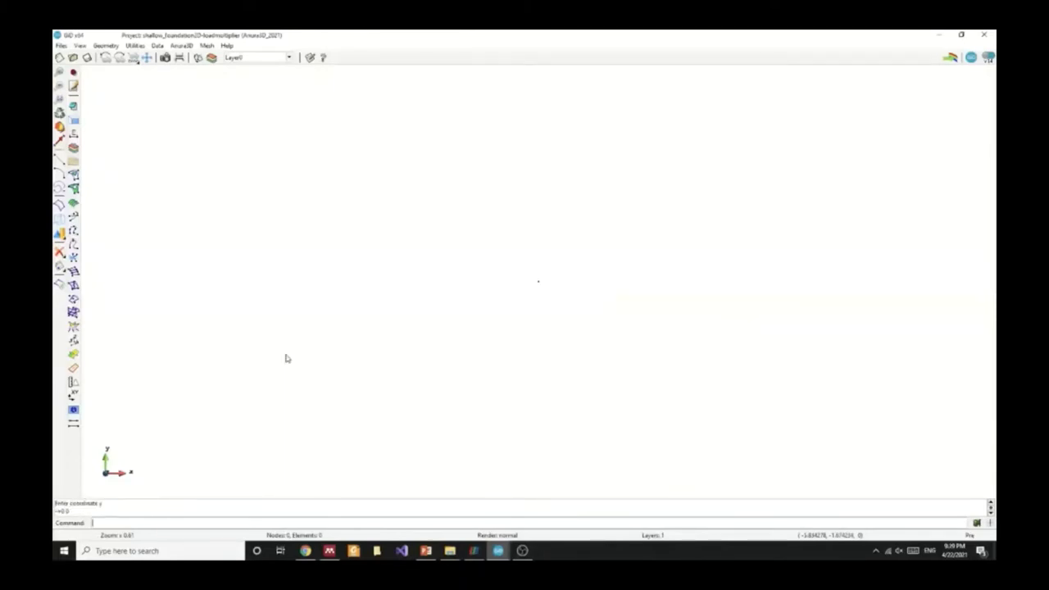
type("0")
key("Return")
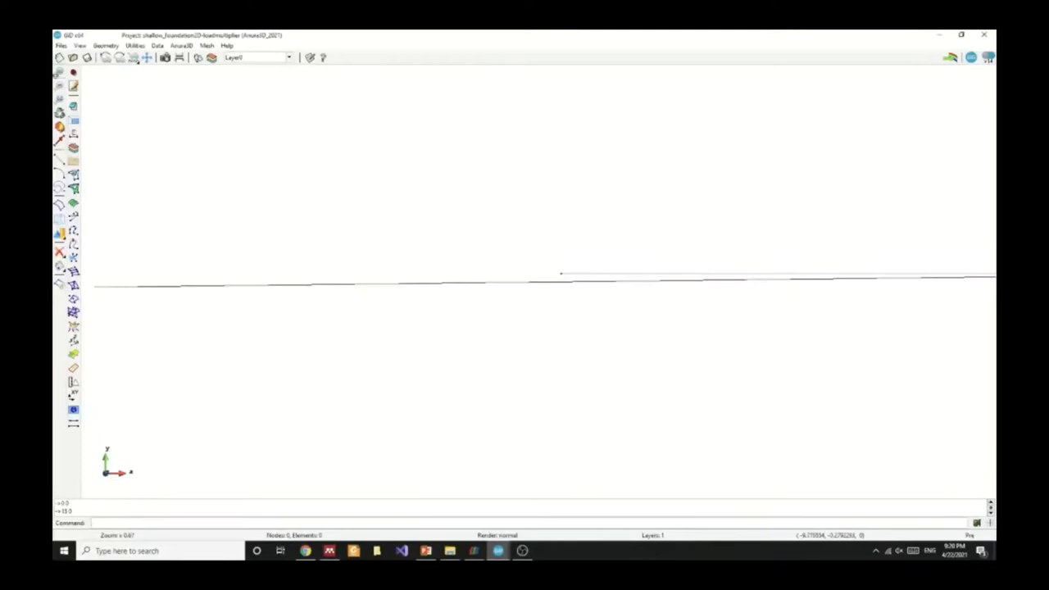
scroll(478, 227, "down", 3)
scroll(565, 177, "down", 1)
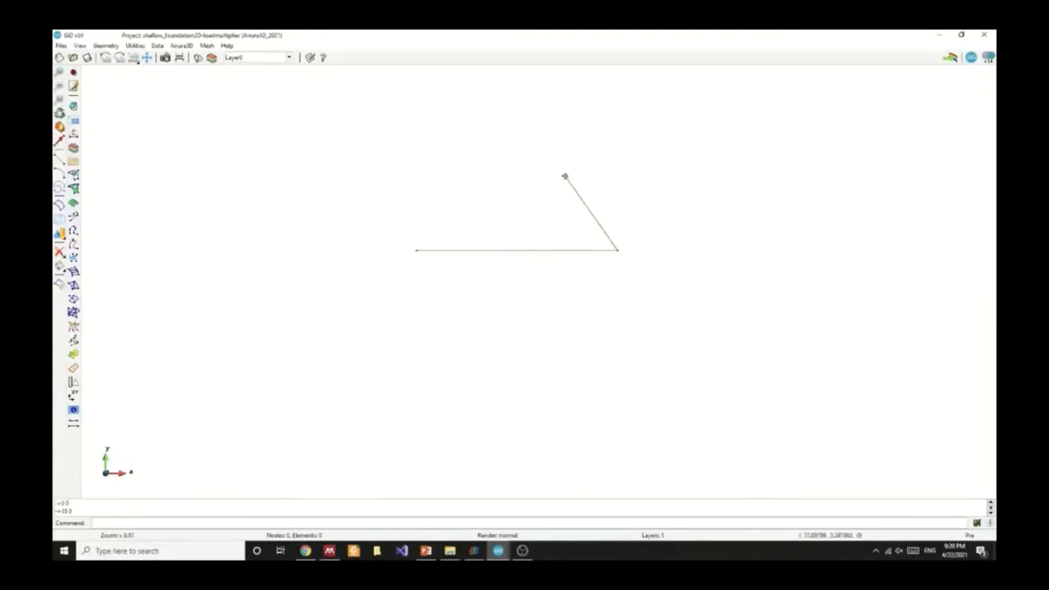
key("Return")
key("Return")
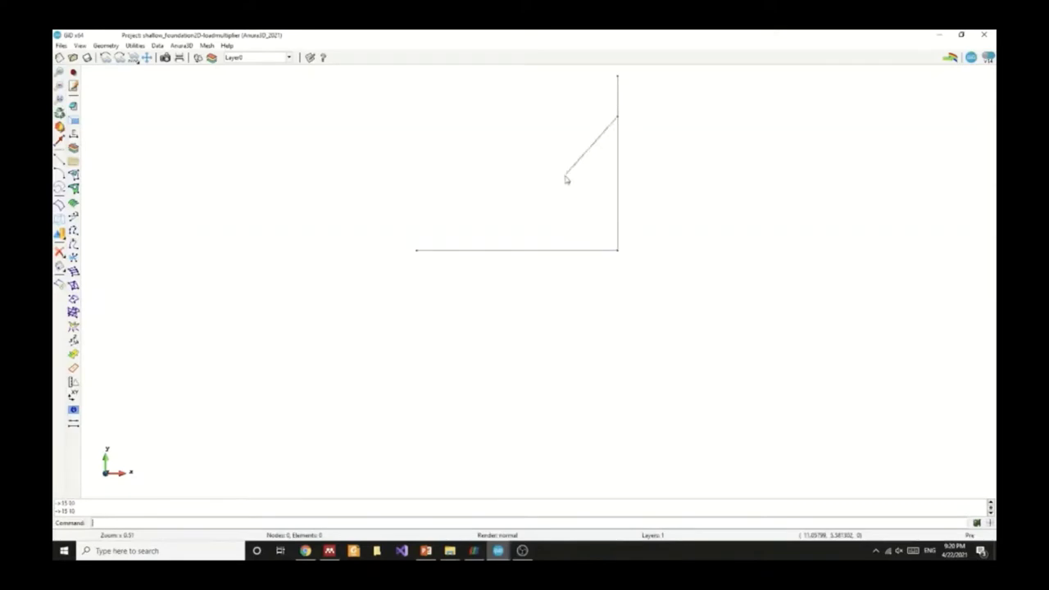
- Continue the boundary line through (0,13), (0,11) and (0,10) to form the upper edge and upper-left side
type("0 13")
key("Return")
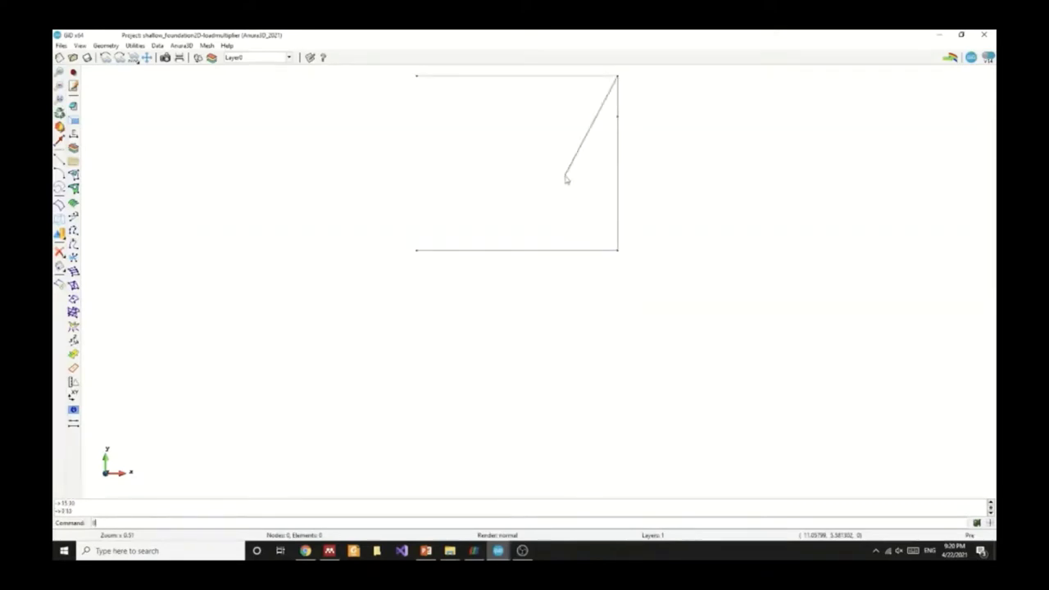
key("Return")
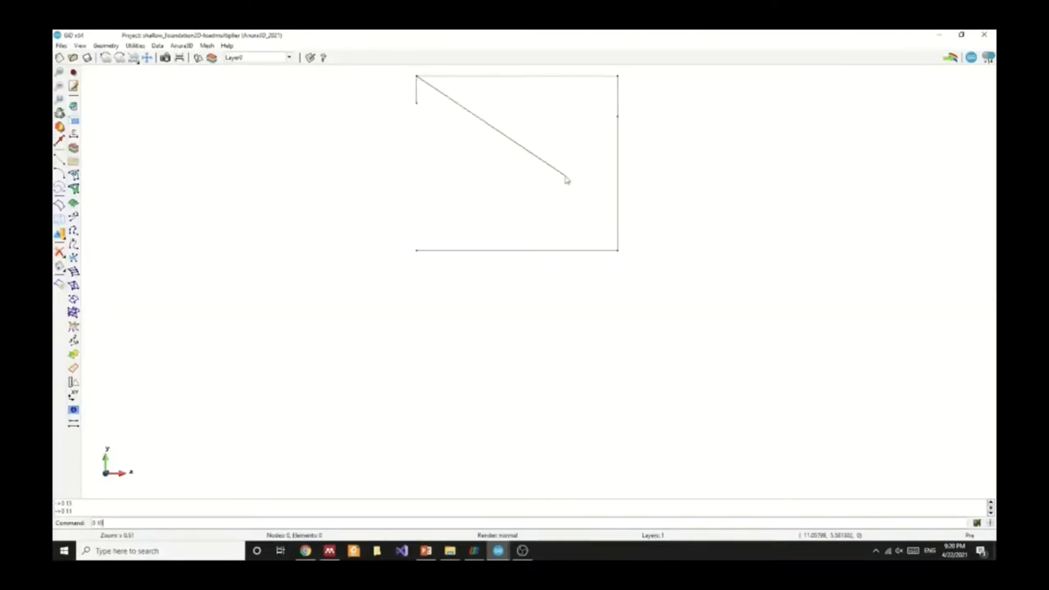
key("Return")
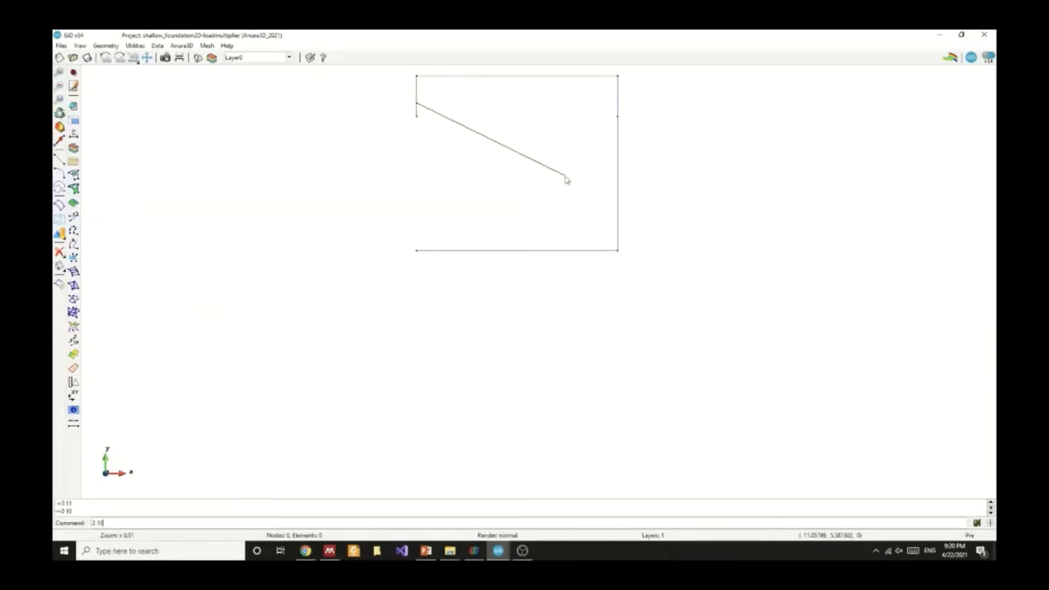
- Draw the foundation rectangle's remaining lines from (0,10) through (2,10) and (2,11) back to the existing point at (0,11)
key("Return")
key("Return")
left_click(416, 103)
- Connect the foundation's lower-right corner to (15,10) and close the domain's left side between (0,10) and (0,0)
left_click(443, 116)
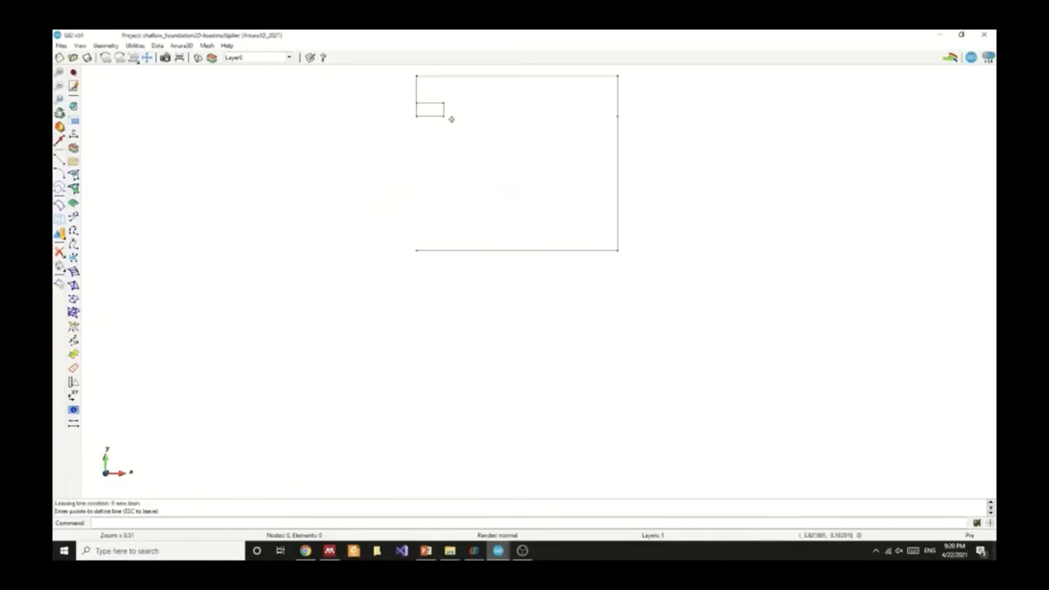
left_click(618, 115)
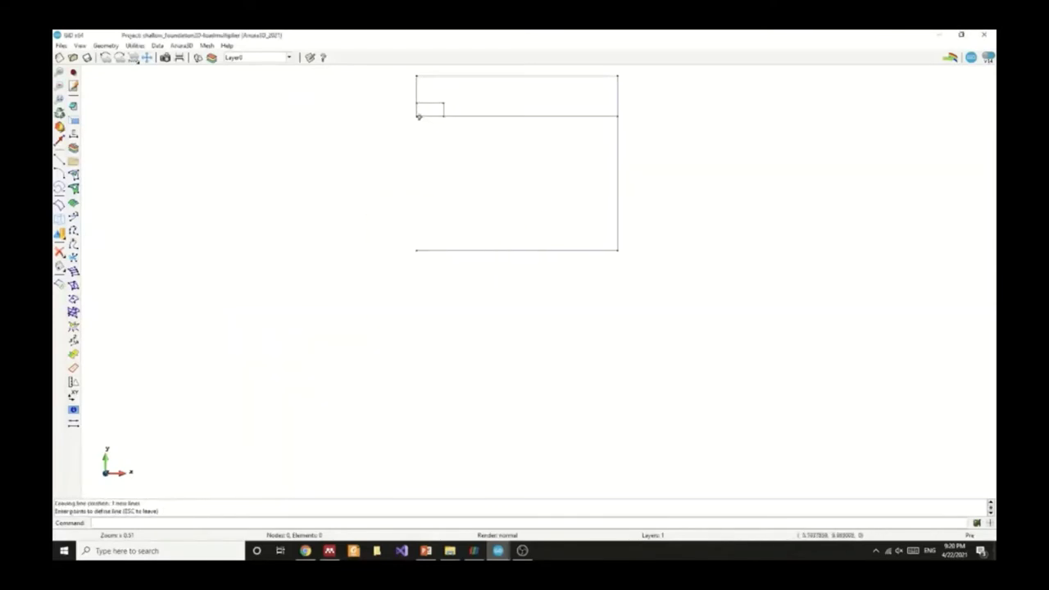
left_click(416, 116)
left_click(416, 250)
key("Escape")
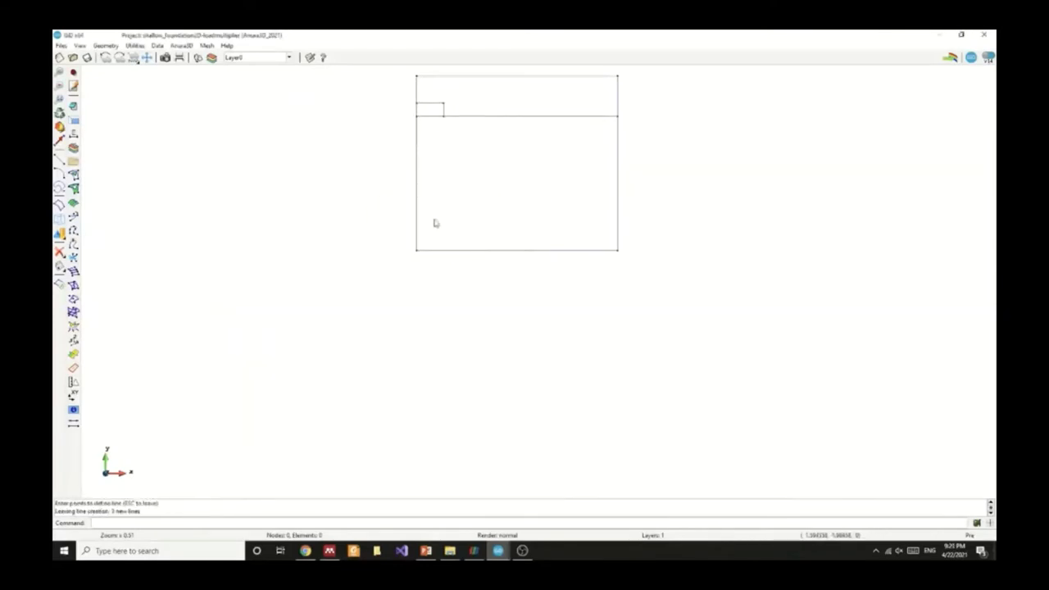
- Create NURBS surfaces for the foundation rectangle, the upper region around it and the lower soil block
left_click(58, 101)
left_click(59, 251)
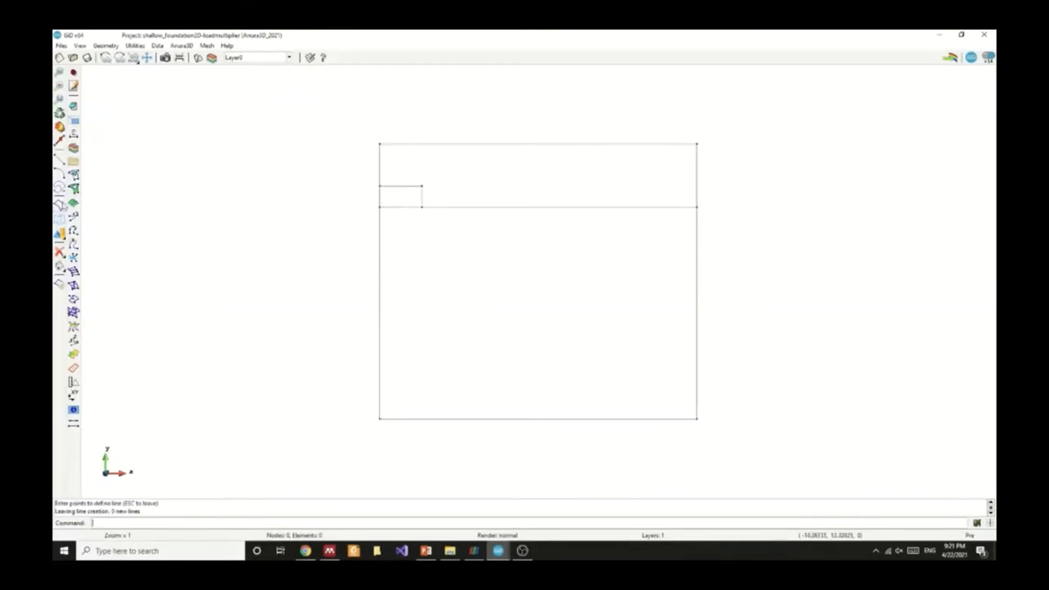
left_click_drag(440, 173, 399, 193)
left_click(421, 194)
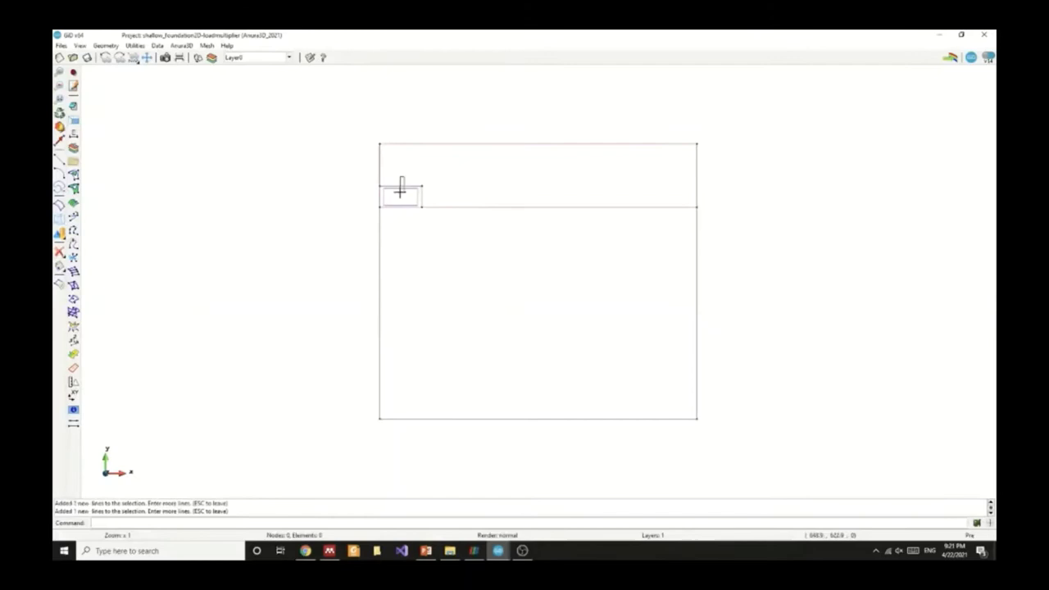
left_click(697, 182)
left_click_drag(726, 235, 622, 382)
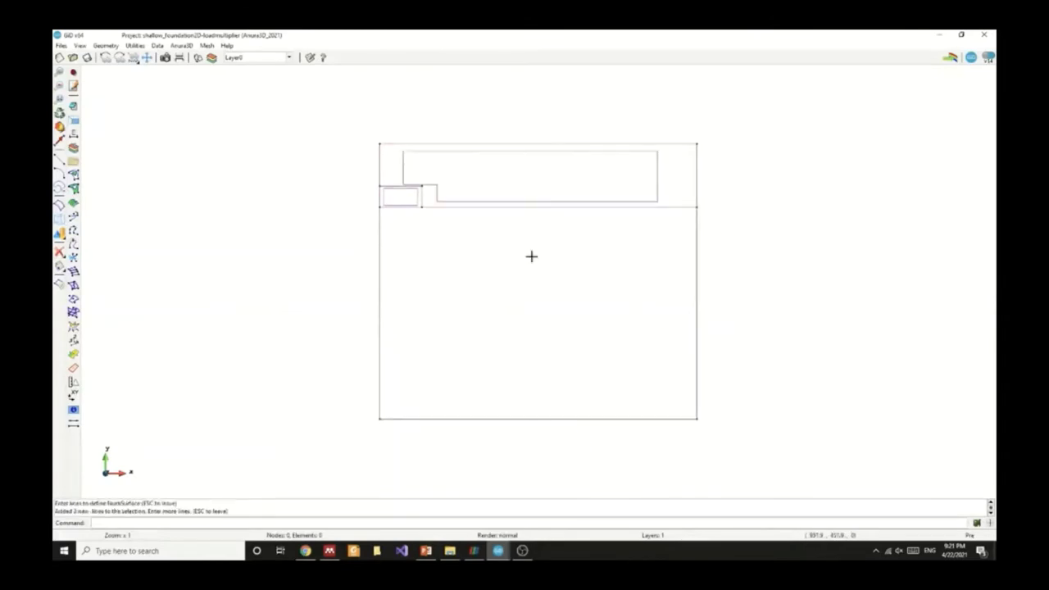
left_click(406, 207)
left_click(379, 227)
key("Escape")
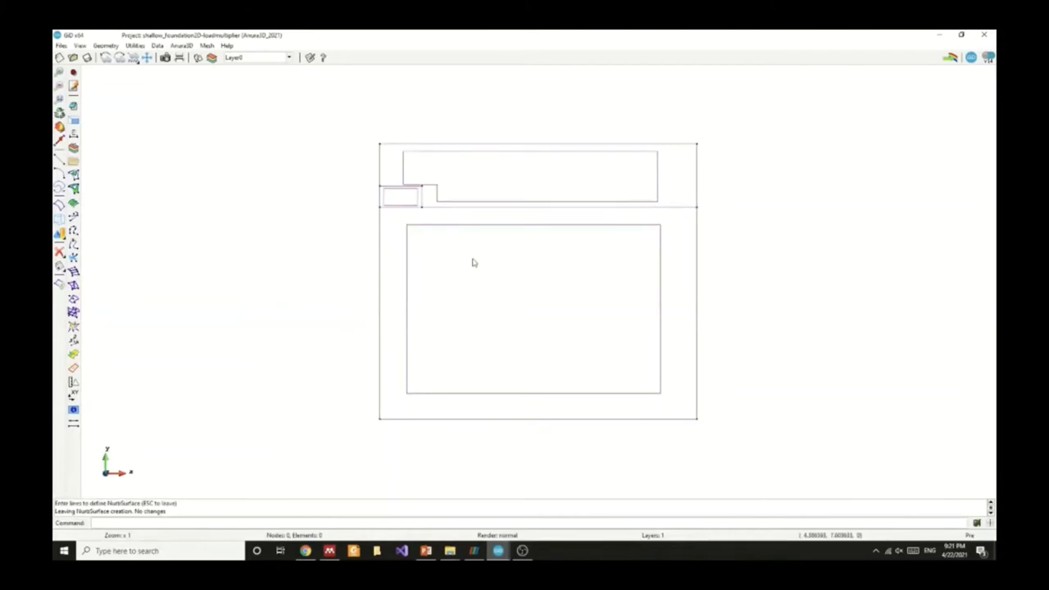
- Create a new Anura3D material named foundation
left_click(181, 45)
left_click(201, 57)
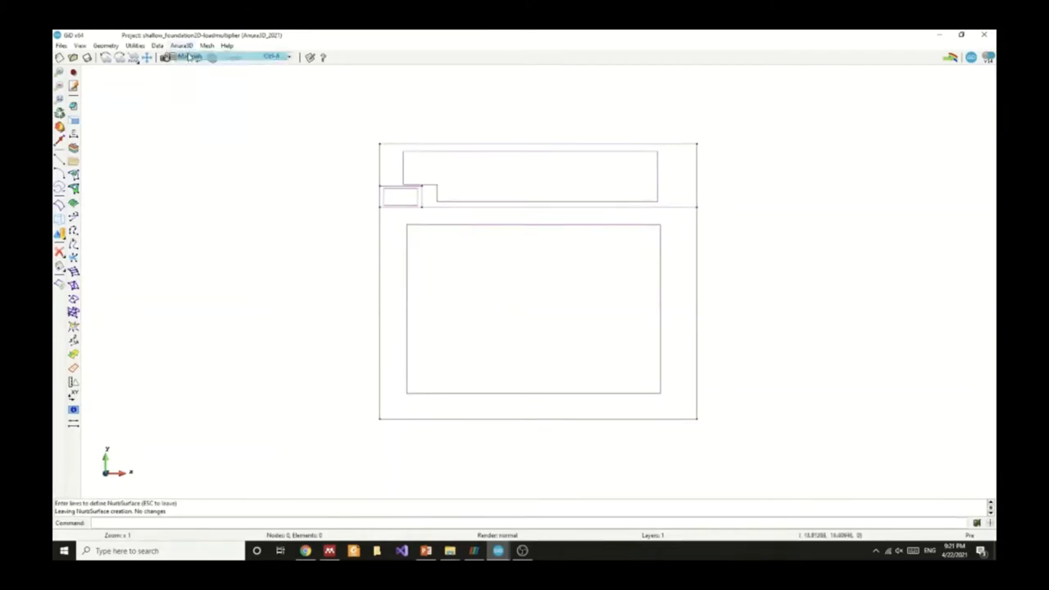
left_click(304, 162)
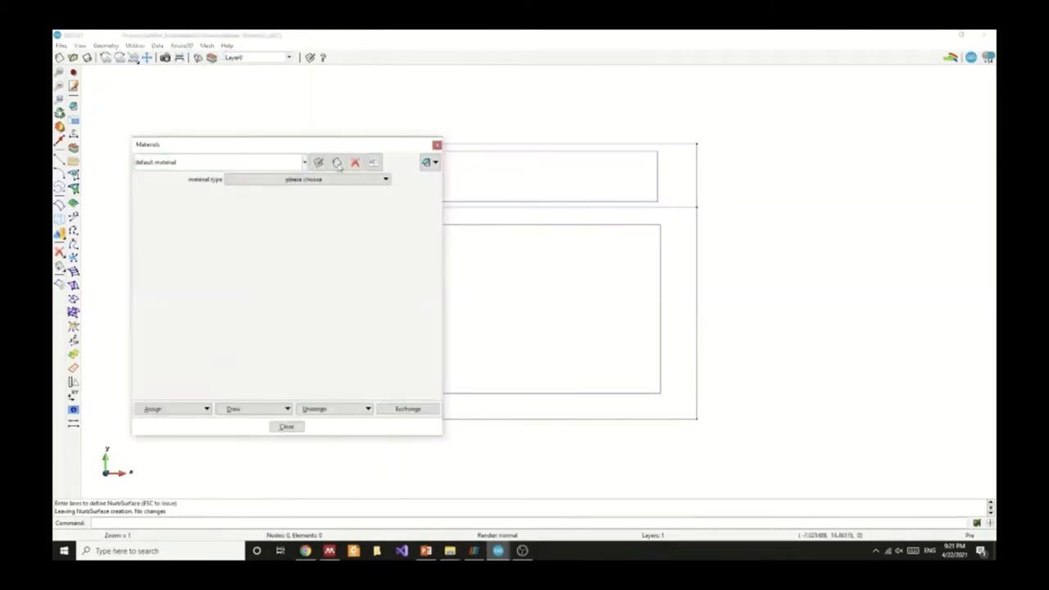
left_click(337, 163)
type("foundations")
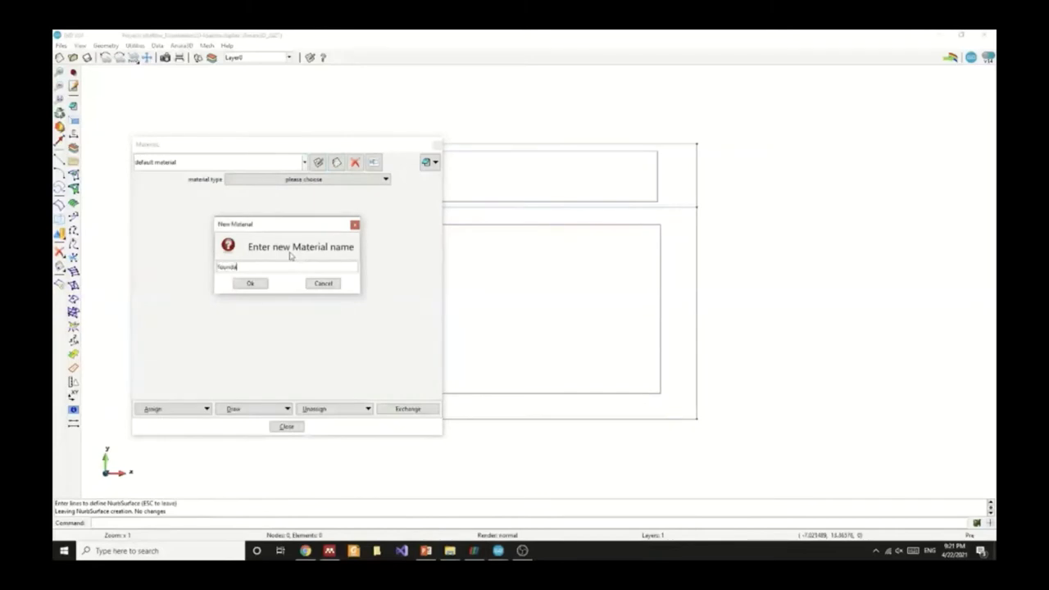
key("Return")
- Define the foundation as a dry material with solid density 2000 and K0-value 0.5
left_click(278, 179)
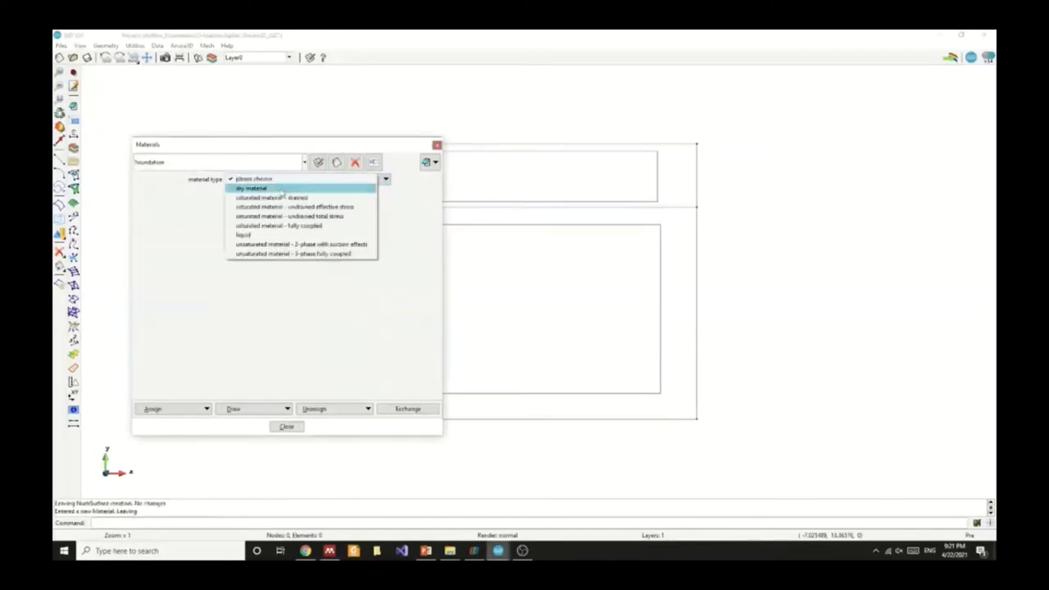
left_click(270, 185)
key("Tab")
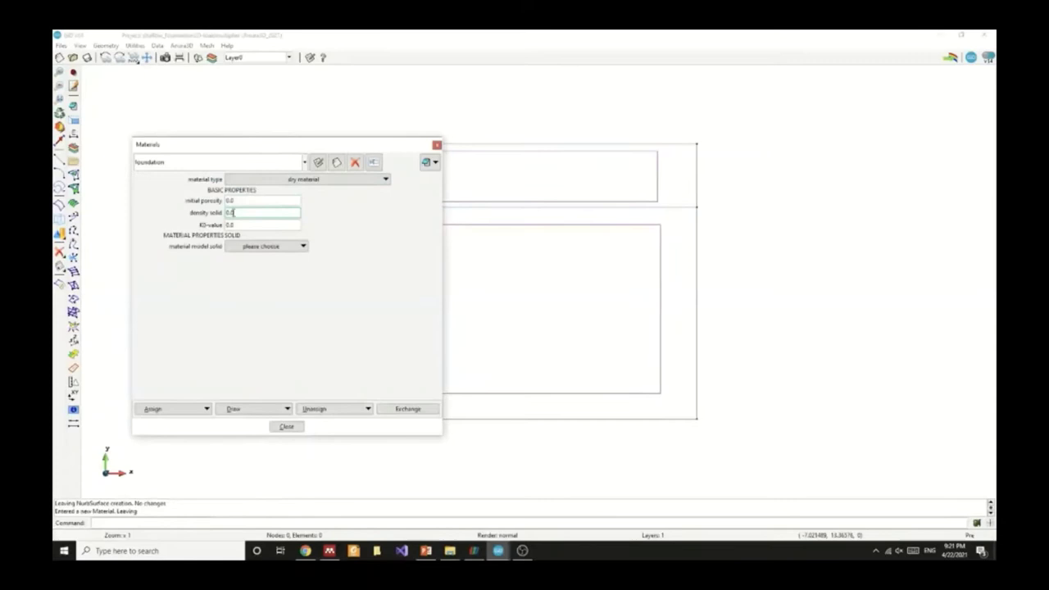
type("2000")
key("Tab")
- Give the foundation the Linear Elasticity model with effective Poisson ratio 0.33 and effective Young modulus 50000
left_click(240, 245)
left_click(258, 264)
type("0.33")
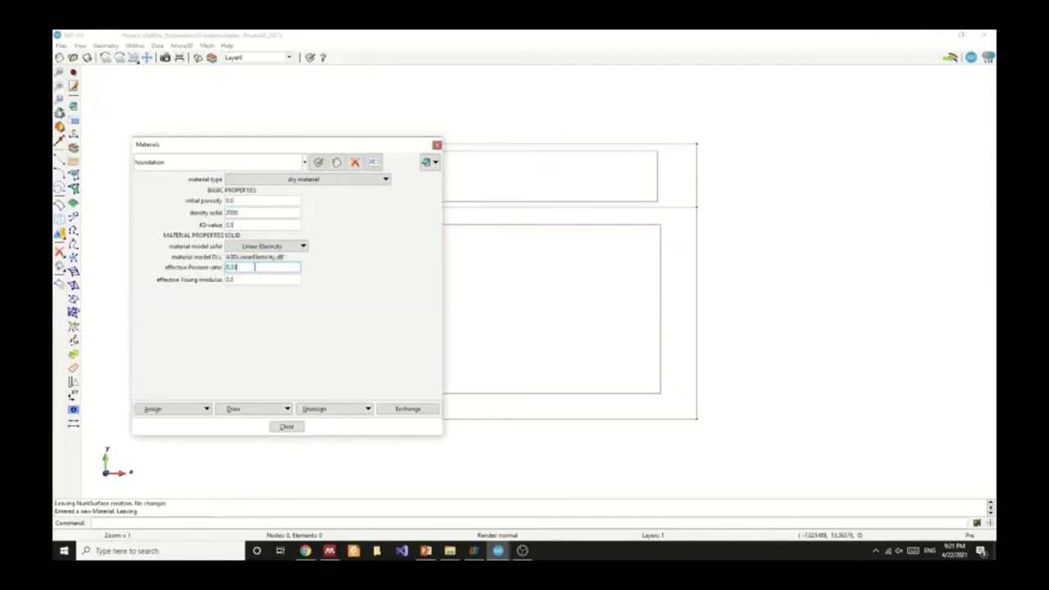
key("Tab")
type("50000")
- Save the foundation material's data and assign it to the small foundation surface
left_click_drag(292, 144, 792, 129)
left_click(655, 392)
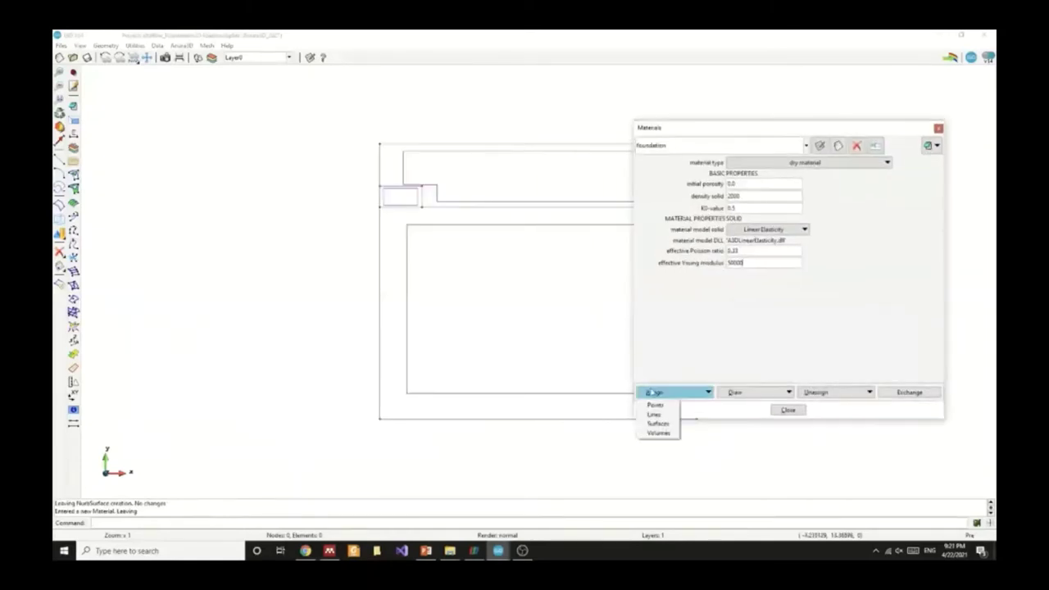
left_click(652, 422)
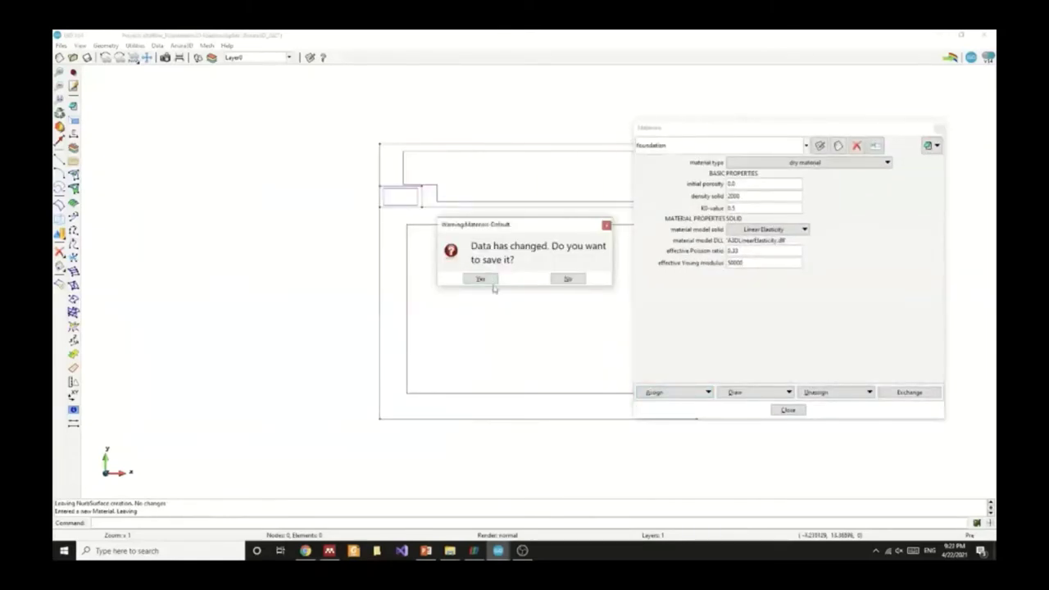
left_click(480, 278)
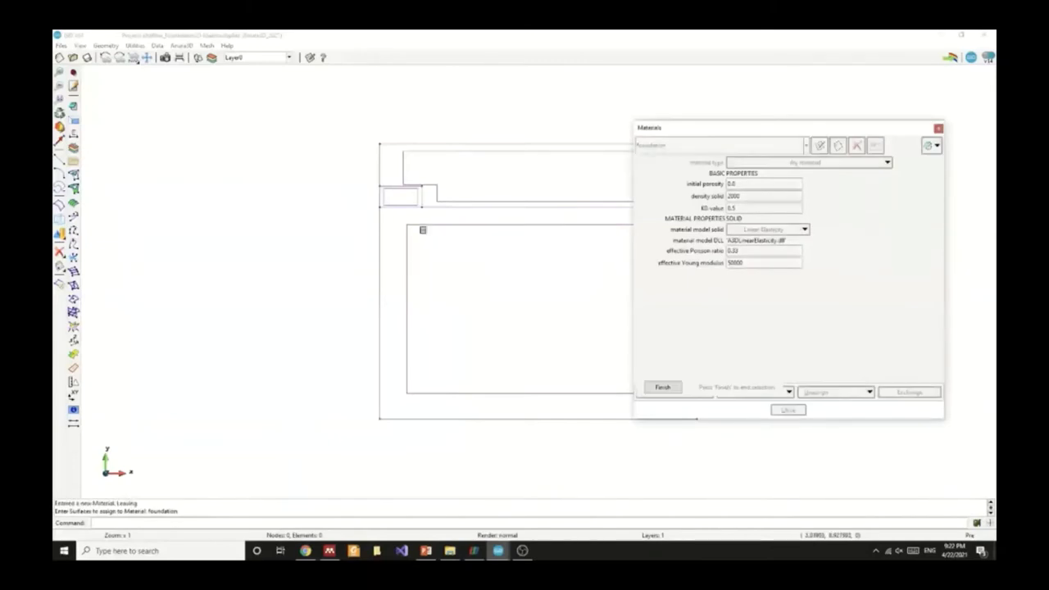
left_click(384, 197)
left_click(662, 387)
- Delete the default material from the materials list
left_click(721, 145)
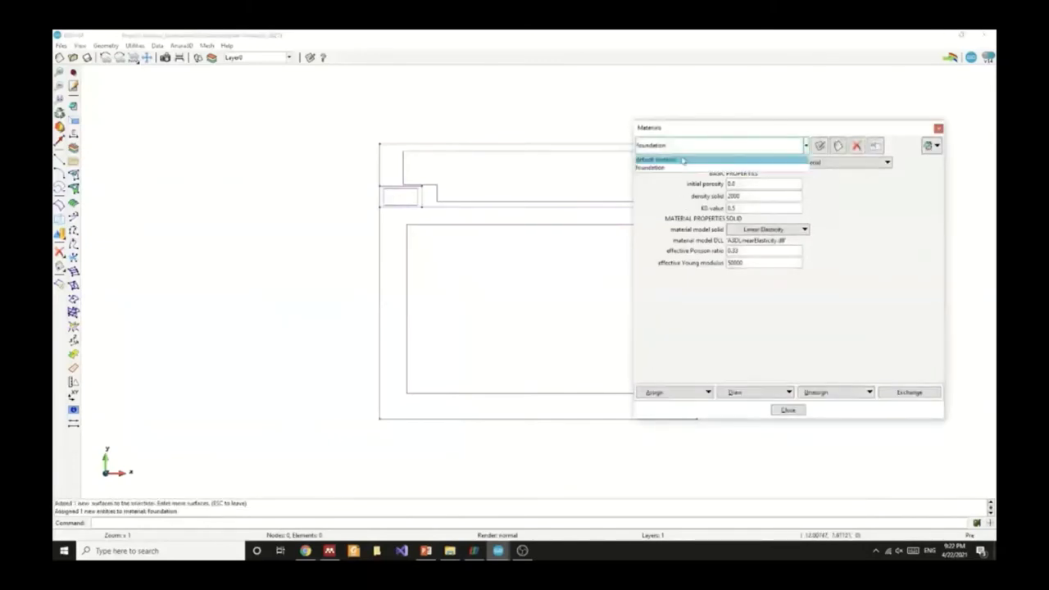
left_click(721, 151)
left_click(856, 145)
left_click(482, 278)
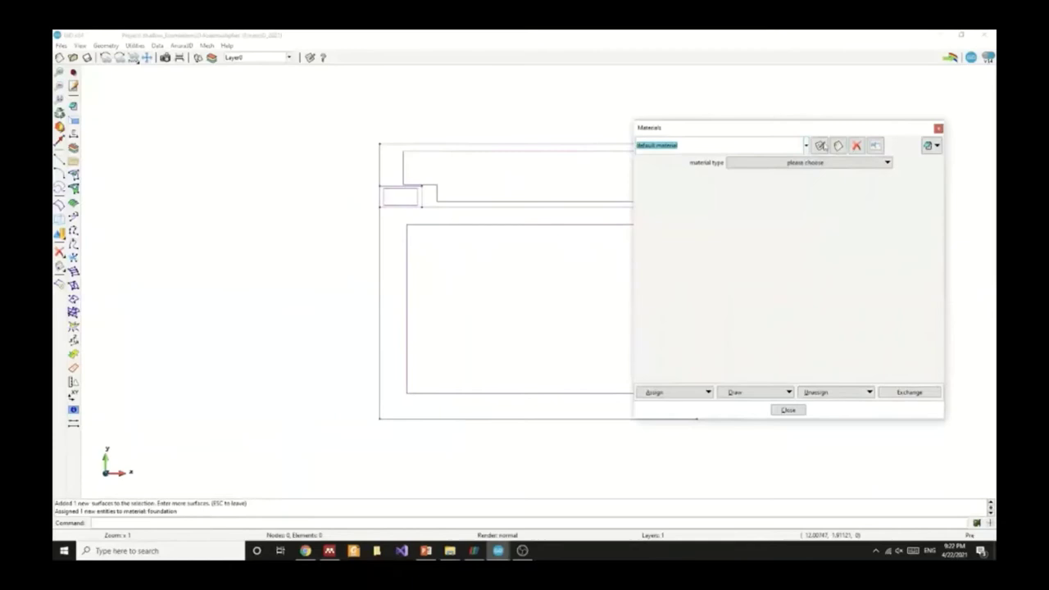
- Create a new material named soil with initial porosity 0.4 and solid density 2650
left_click(837, 145)
type("a")
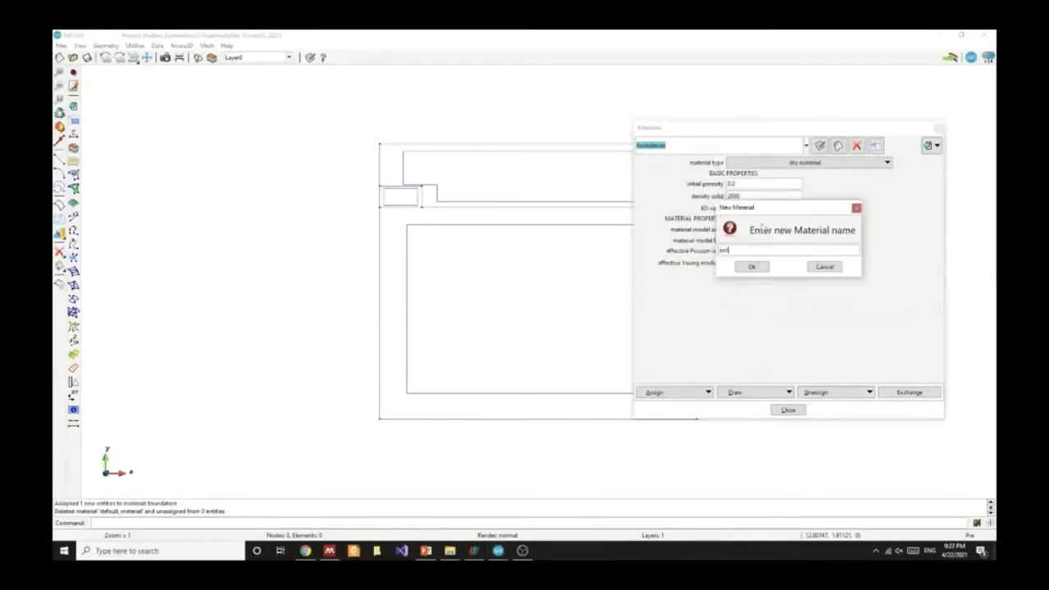
key("Return")
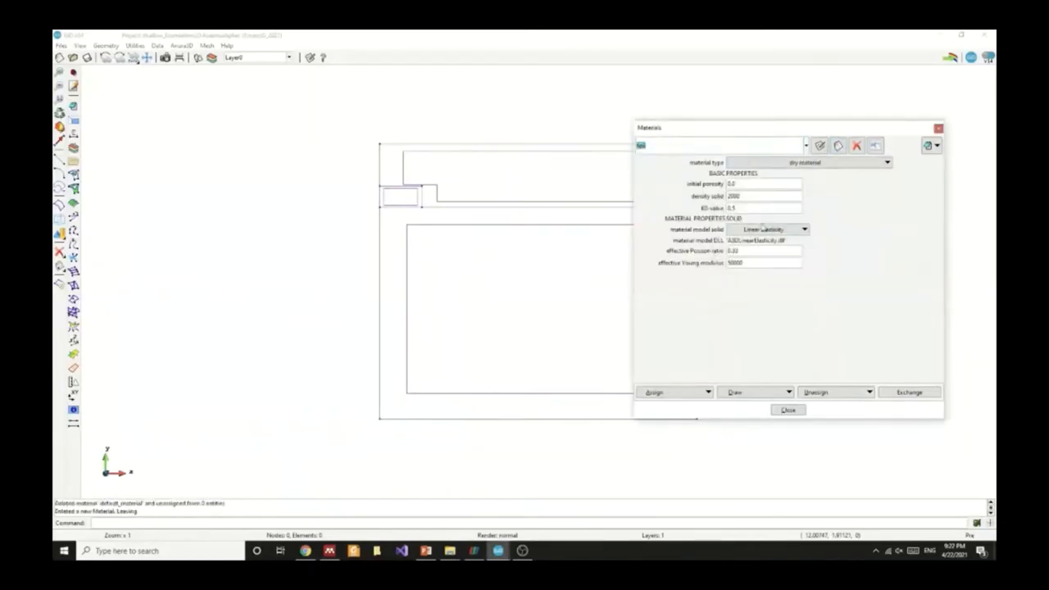
double_click(754, 184)
type("0.4")
key("Tab")
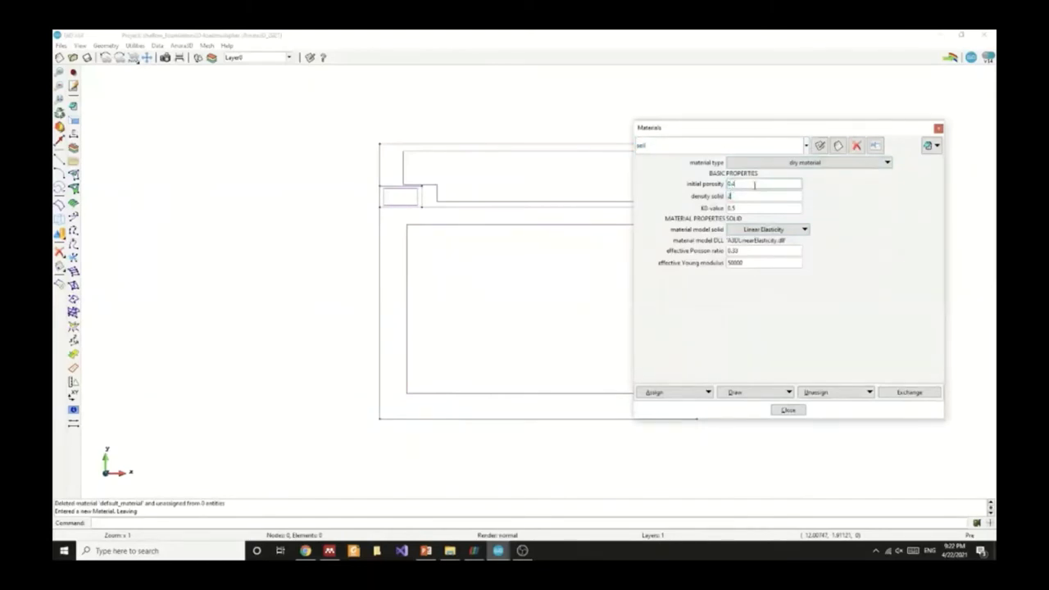
type("2650")
key("Tab")
- Give the soil the Mohr-Coulomb model with effective Young modulus 20000, effective cohesion 0.5 and effective friction angle 30
left_click(766, 230)
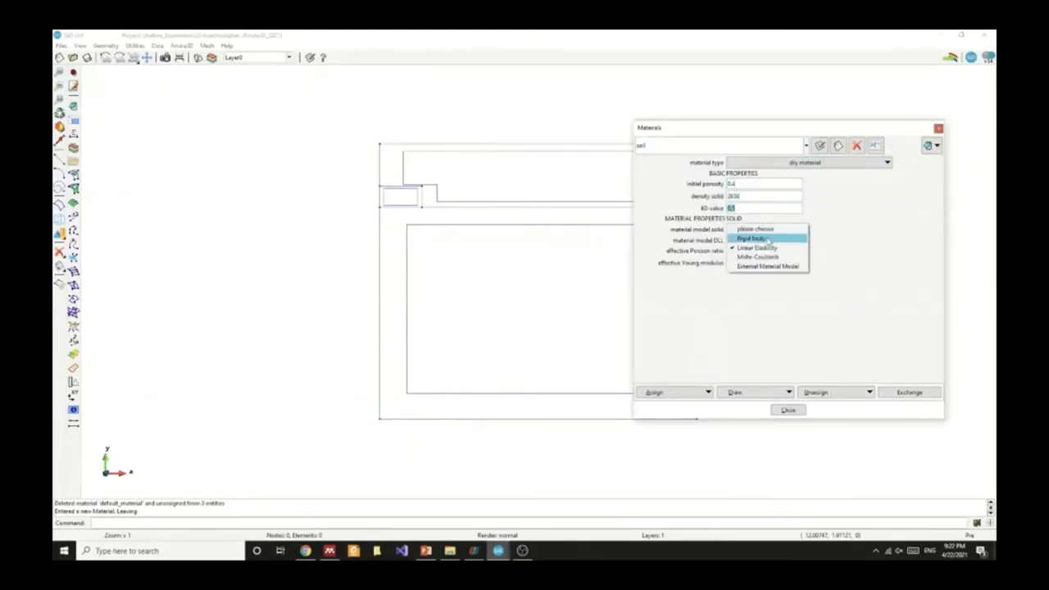
left_click(761, 238)
double_click(742, 263)
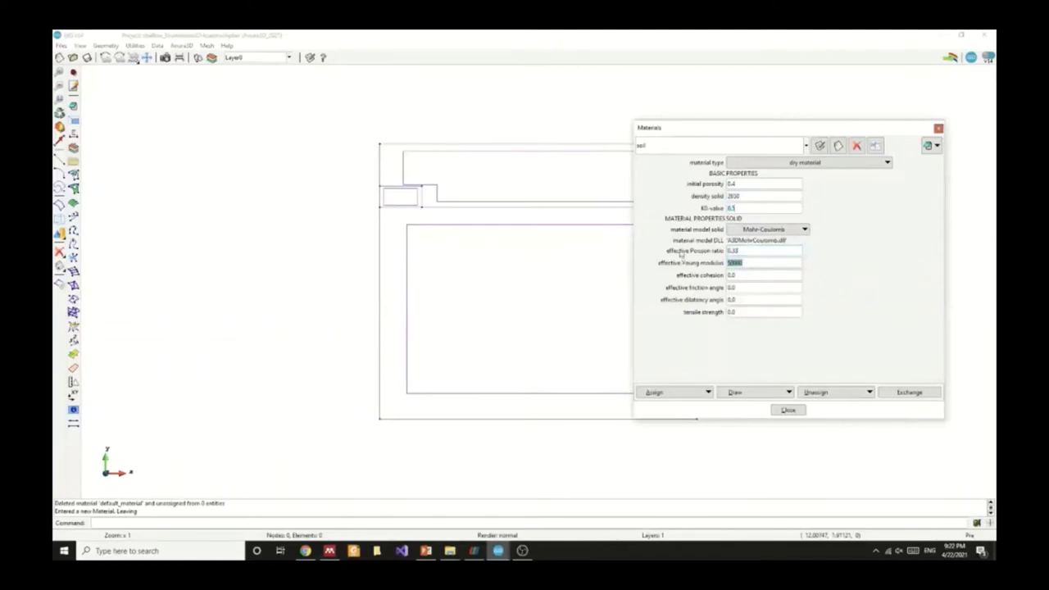
type("20000")
key("Tab")
type("0.5")
key("Tab")
type("30")
- Save the soil material's data and assign it to the lower soil surface
left_click(670, 394)
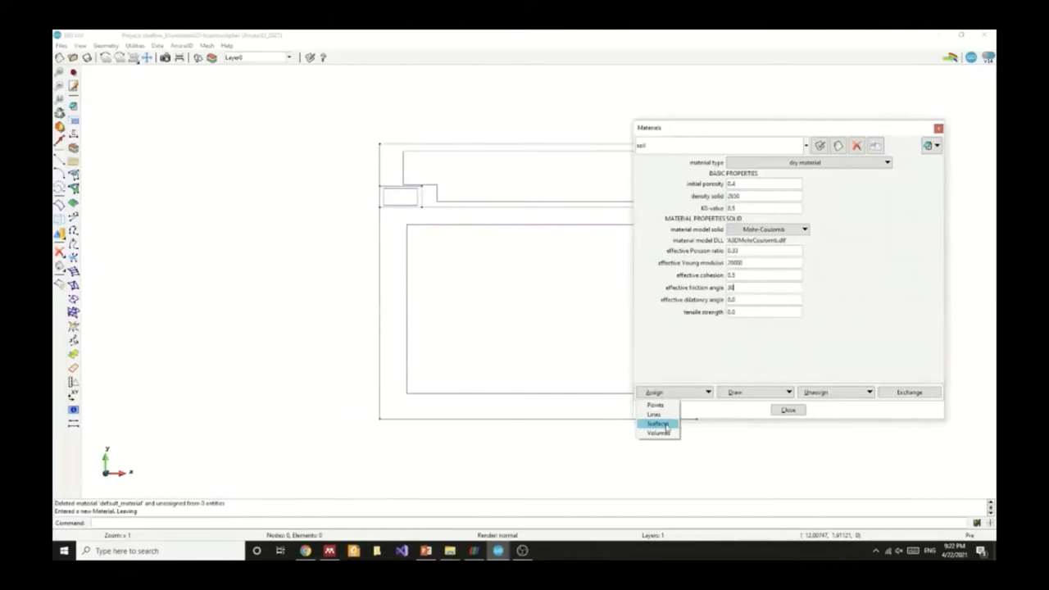
left_click(665, 424)
left_click(480, 278)
left_click(662, 387)
- Display all assigned materials on the model to check them, and close the materials window
left_click(735, 392)
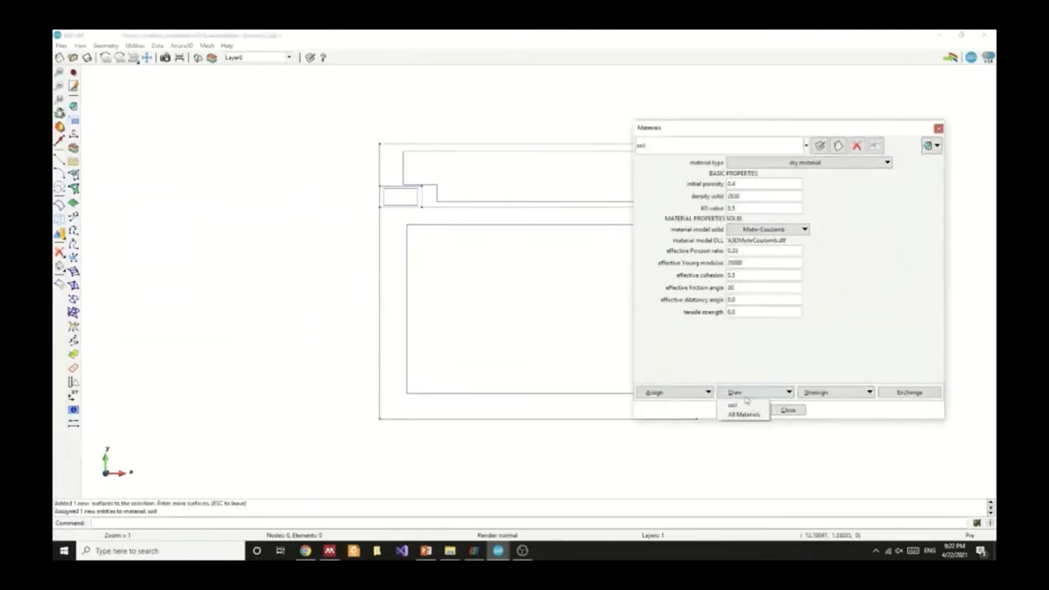
left_click(743, 414)
left_click(785, 409)
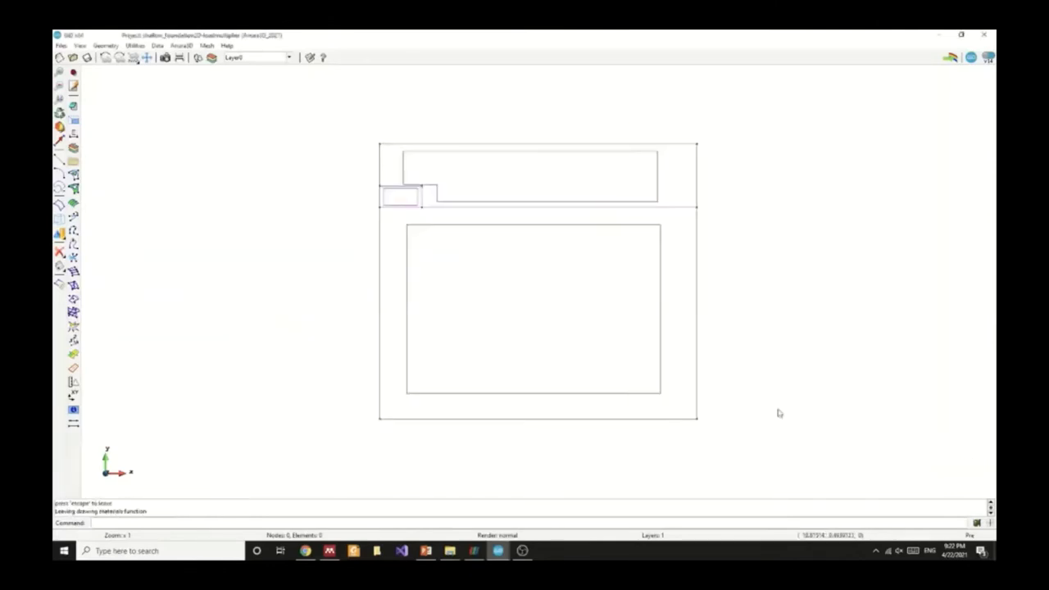
- Assign a 2D single-point material point specification with 3 material points per element to the foundation and soil surfaces
left_click(181, 45)
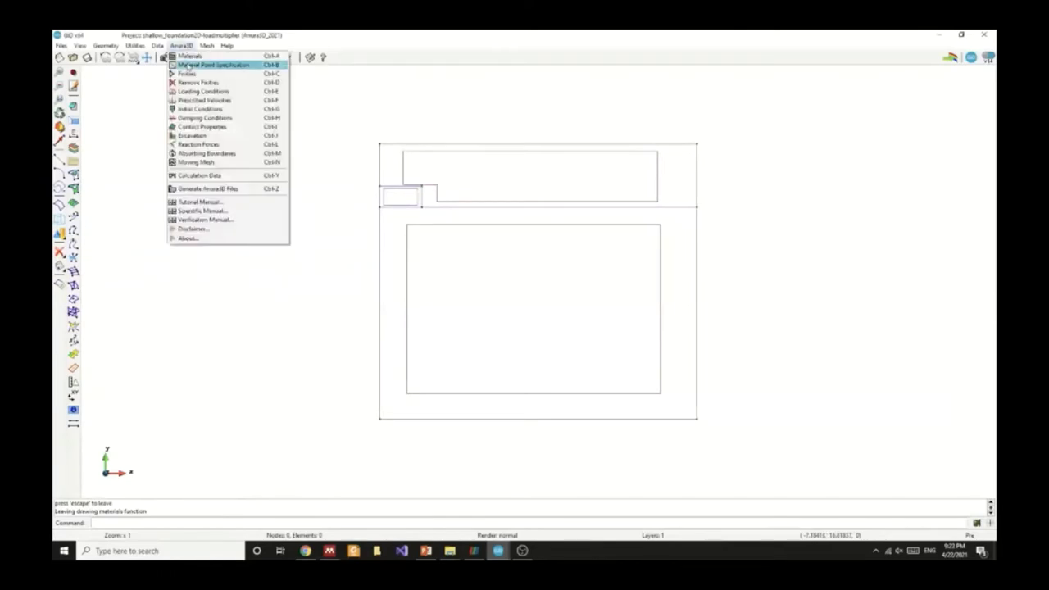
left_click(205, 66)
type("1")
left_click_drag(284, 138, 176, 135)
left_click(123, 311)
left_click(398, 232)
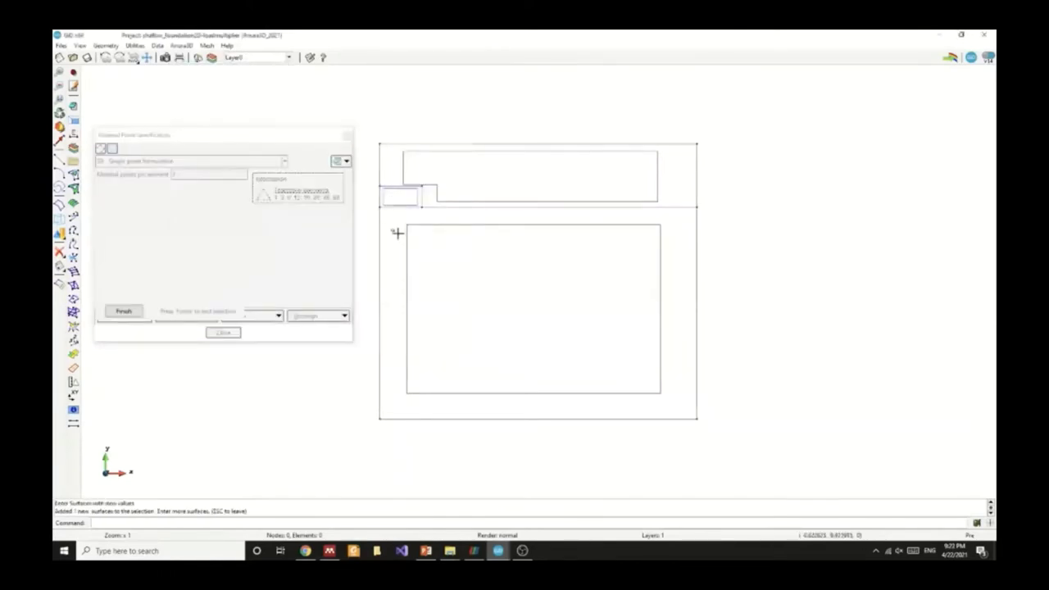
left_click(139, 316)
- Display the material point specification by color on the model to check it, and close its window
left_click(239, 315)
left_click(246, 352)
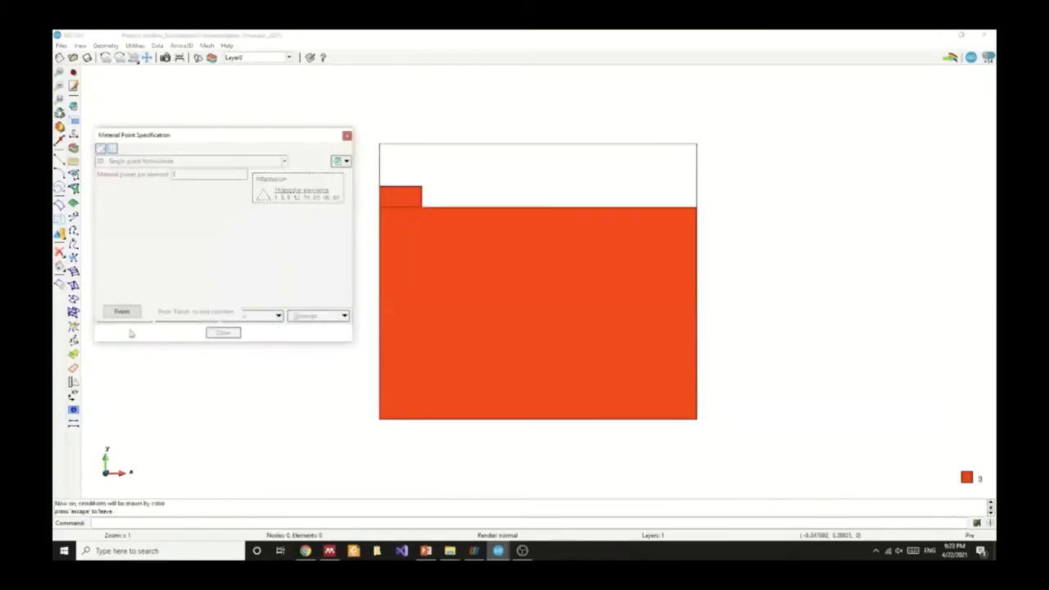
key("Escape")
left_click(223, 332)
- Assign a solid line fixity in the x- and y-directions to the bottom boundary of the soil
left_click(182, 45)
left_click(195, 74)
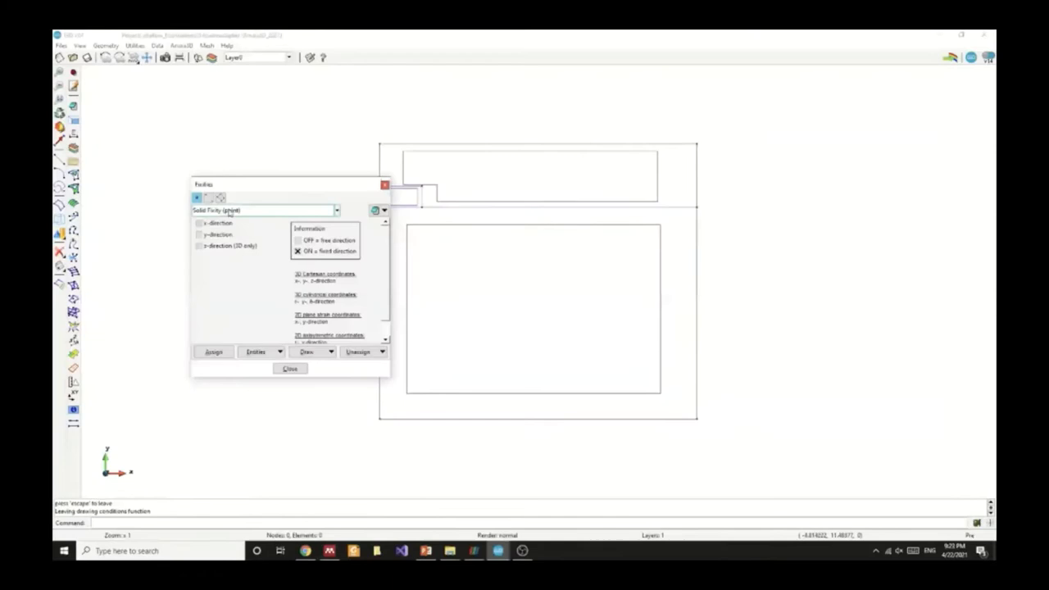
left_click(209, 197)
left_click(214, 351)
left_click(420, 418)
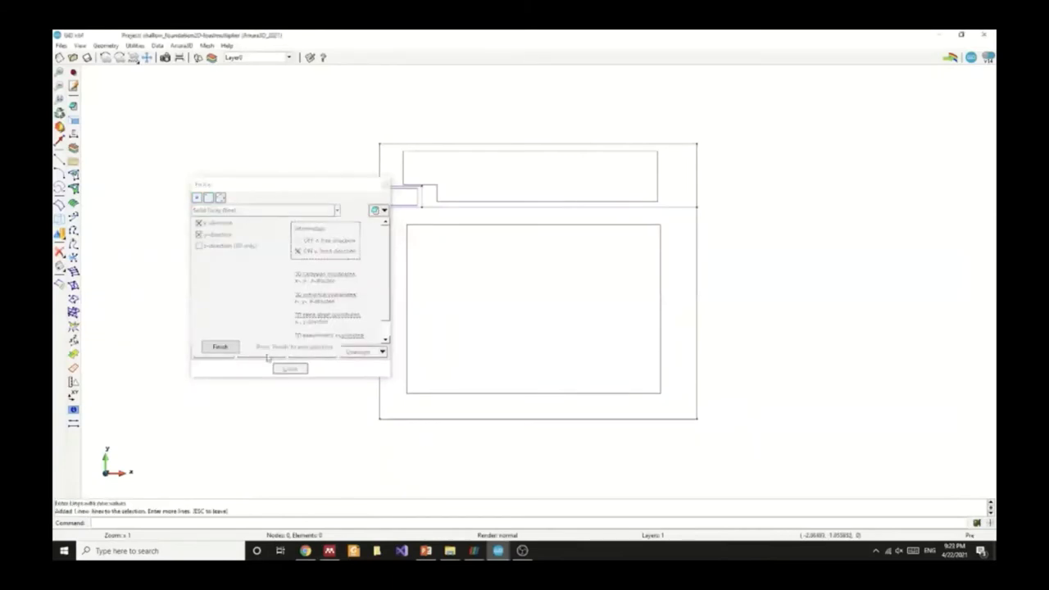
left_click(222, 348)
- Assign a solid line fixity in the x-direction only to all vertical boundary lines on both sides of the domain
left_click(231, 352)
left_click(579, 395)
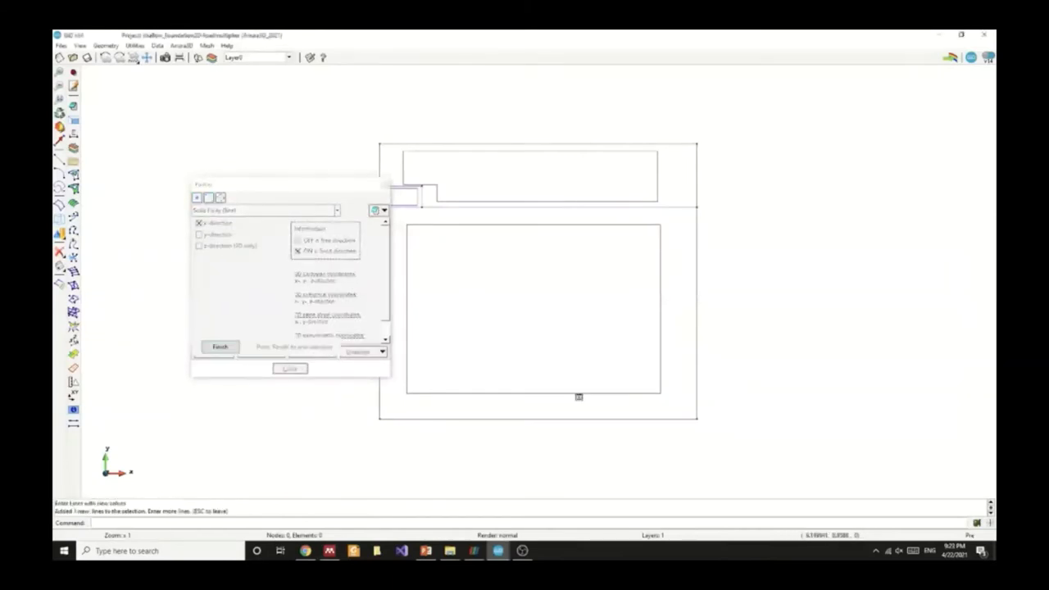
left_click(697, 364)
left_click_drag(309, 185, 226, 176)
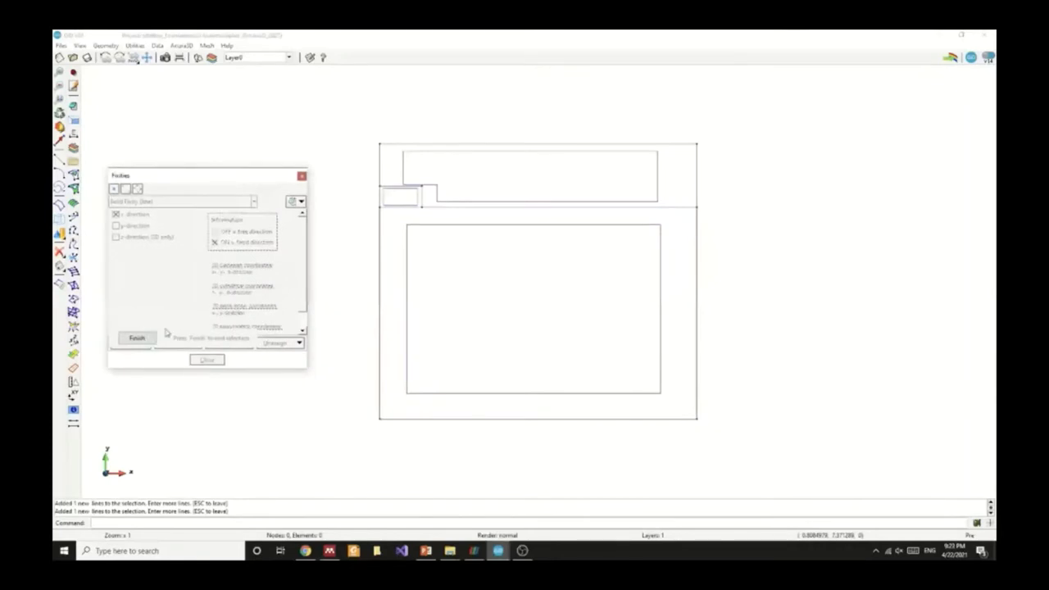
left_click(368, 196)
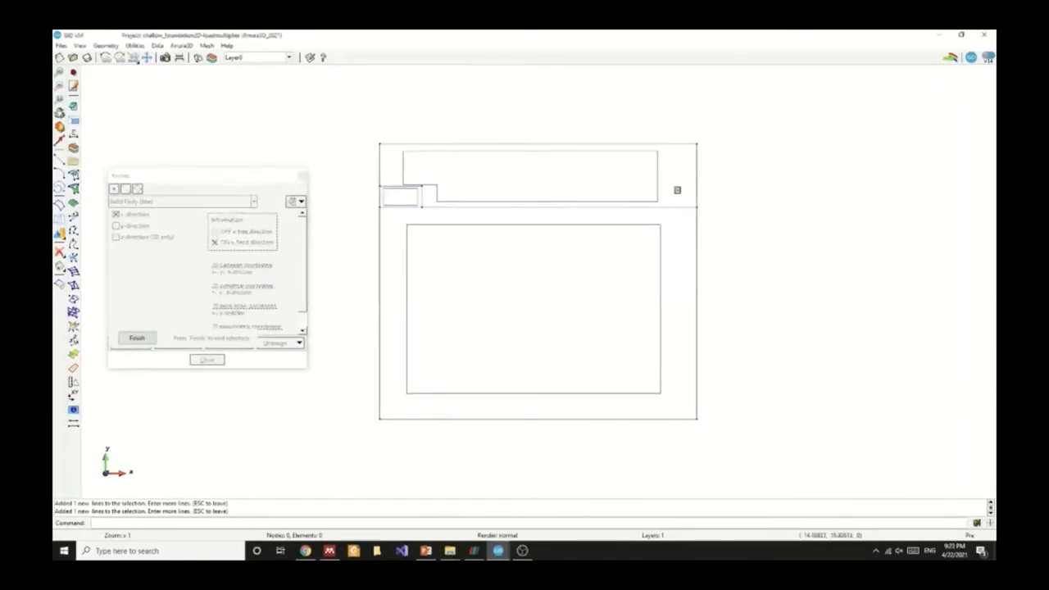
key("Escape")
- Assign a solid line fixity in the y-direction only to the top boundary of the domain
left_click(115, 225)
left_click(115, 214)
left_click(128, 339)
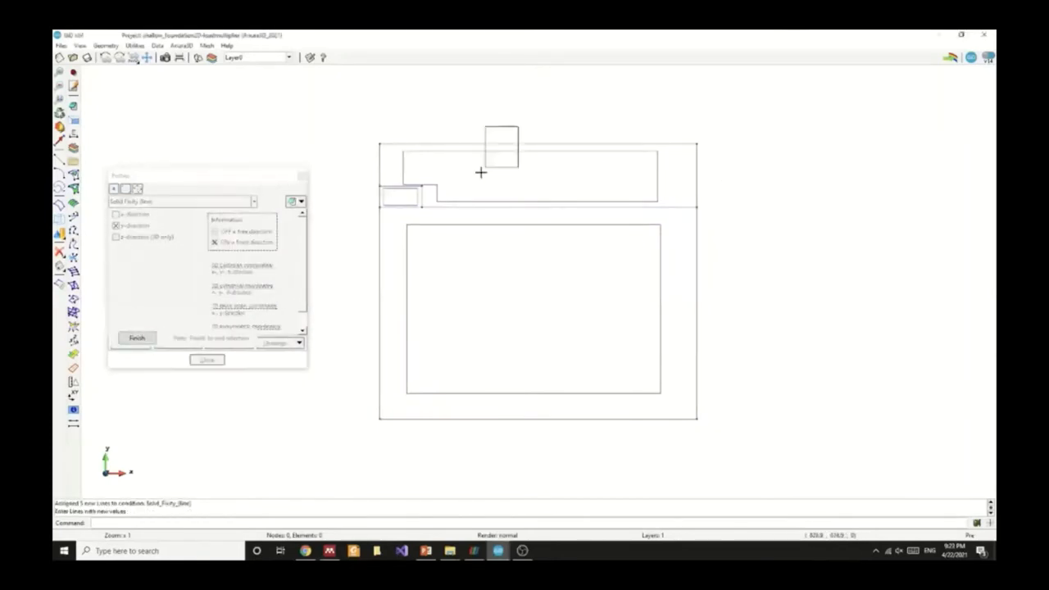
key("Escape")
- Display the assigned fixities by color on the model to check them, and close the fixities window
left_click(225, 342)
left_click(237, 381)
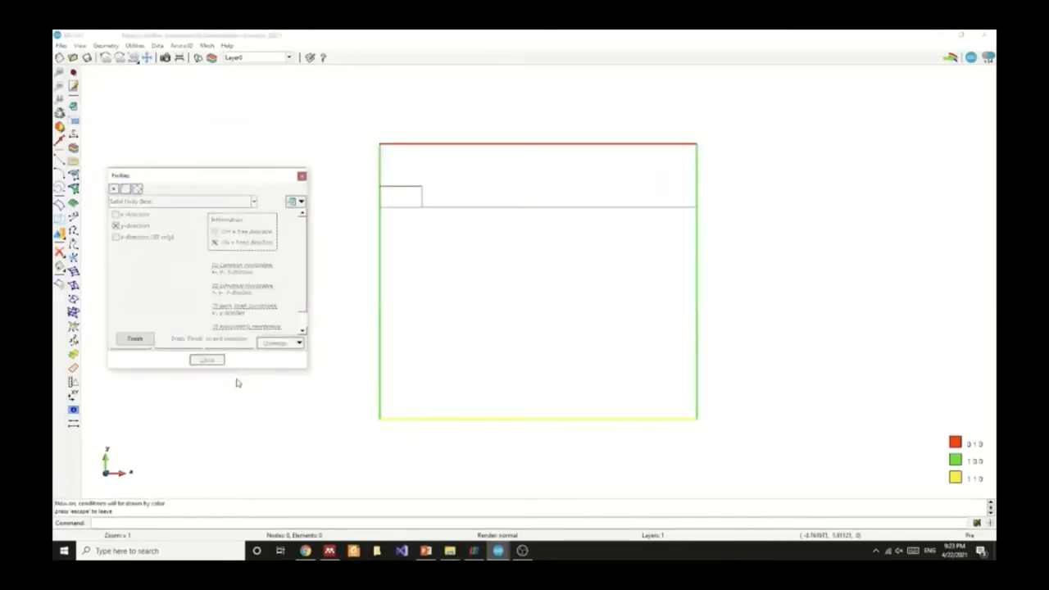
key("Escape")
left_click(201, 361)
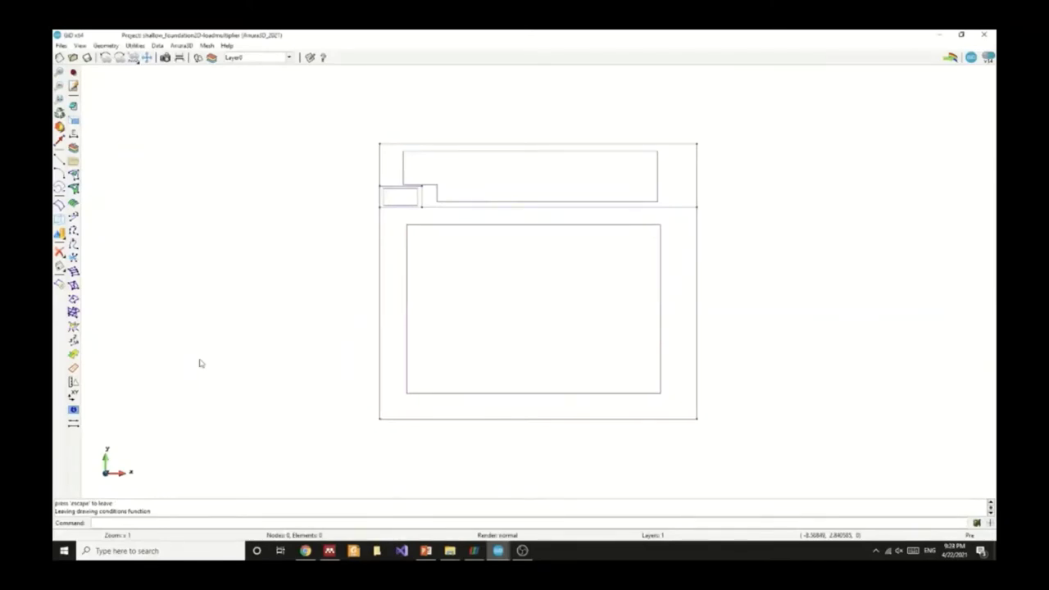
- Assign a uniform 2D solid traction of -100 kPa in the y-direction, applied on nodes, to the foundation's top edge
left_click(183, 46)
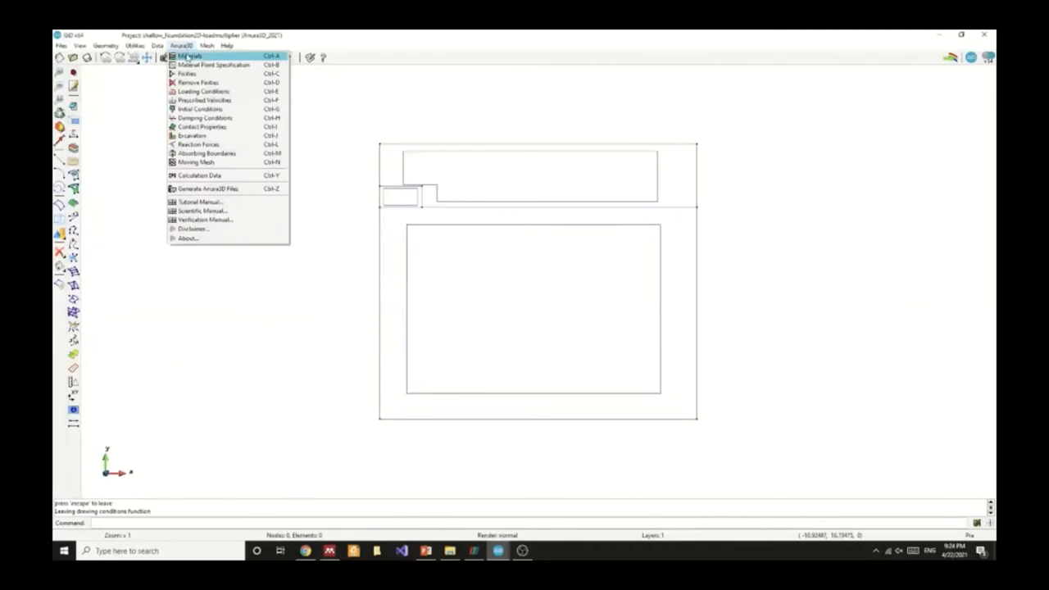
left_click(198, 92)
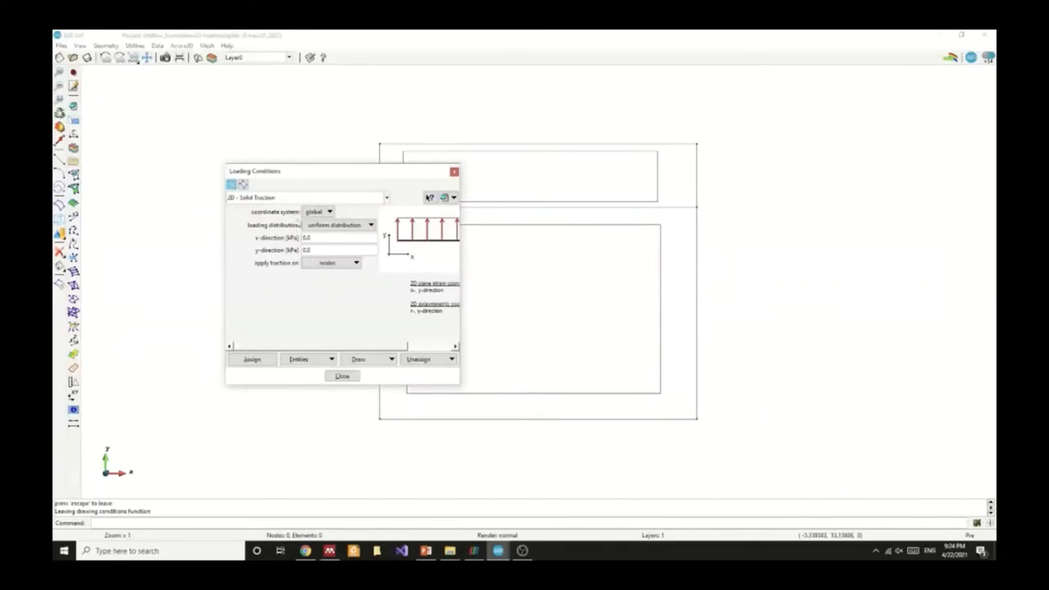
double_click(306, 250)
type("100")
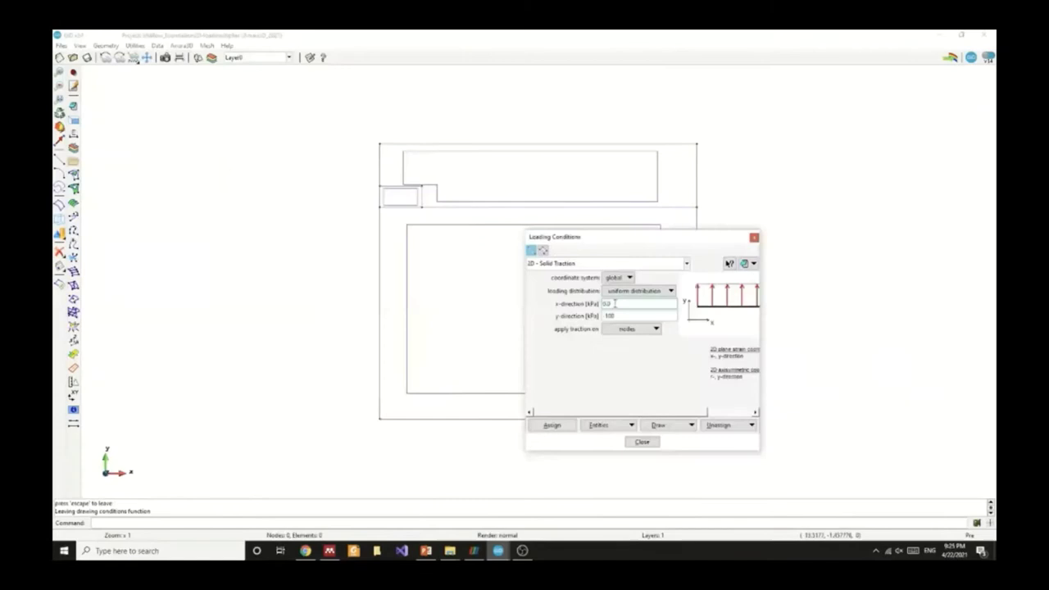
left_click(569, 425)
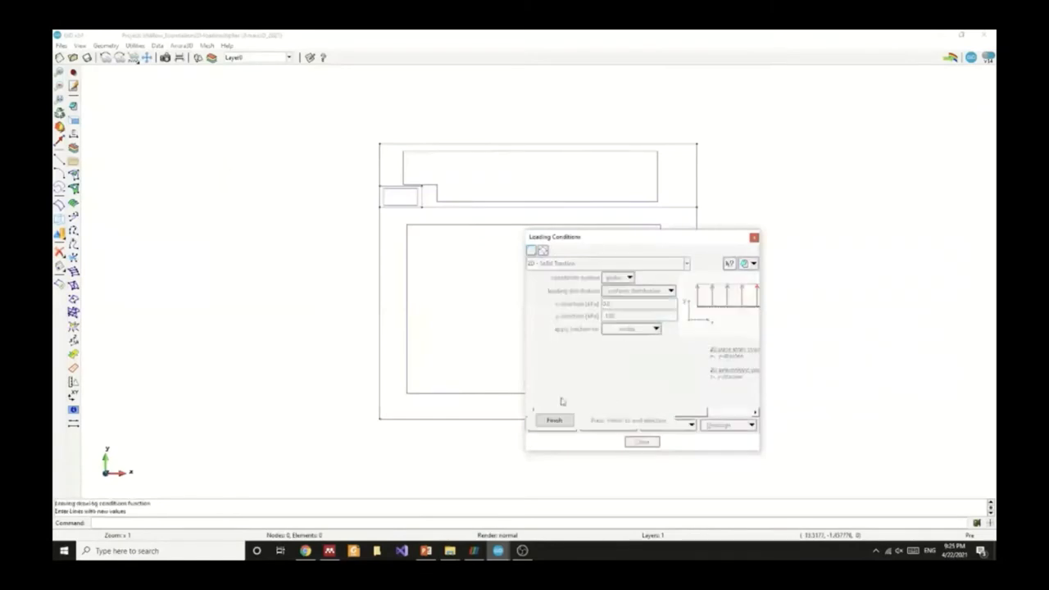
left_click(402, 186)
key("Escape")
- Display the assigned loading conditions on the model to check them, and close the loading window
left_click(691, 424)
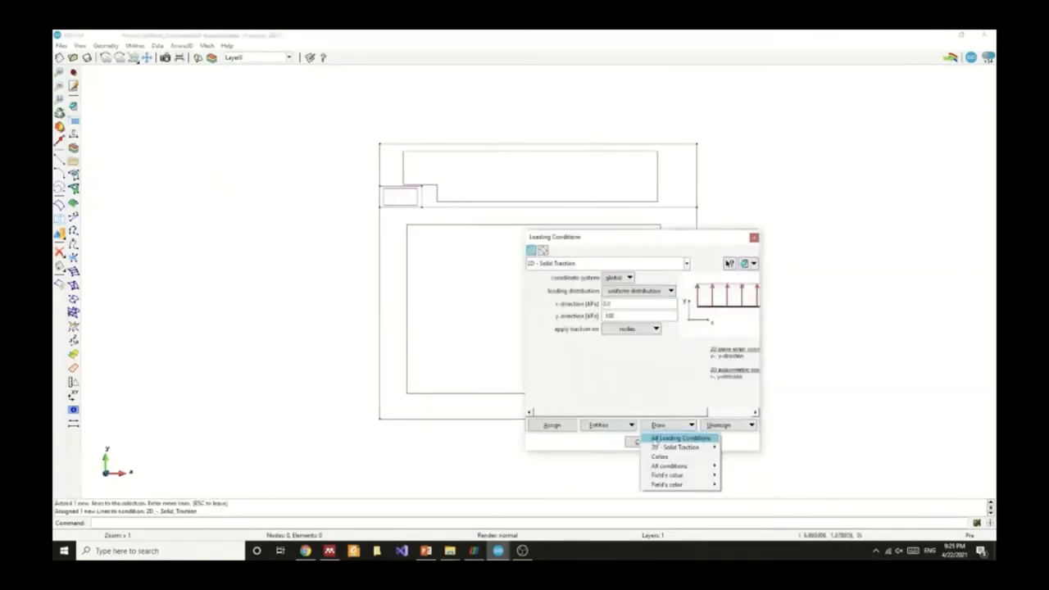
left_click(635, 441)
left_click(552, 421)
left_click(642, 442)
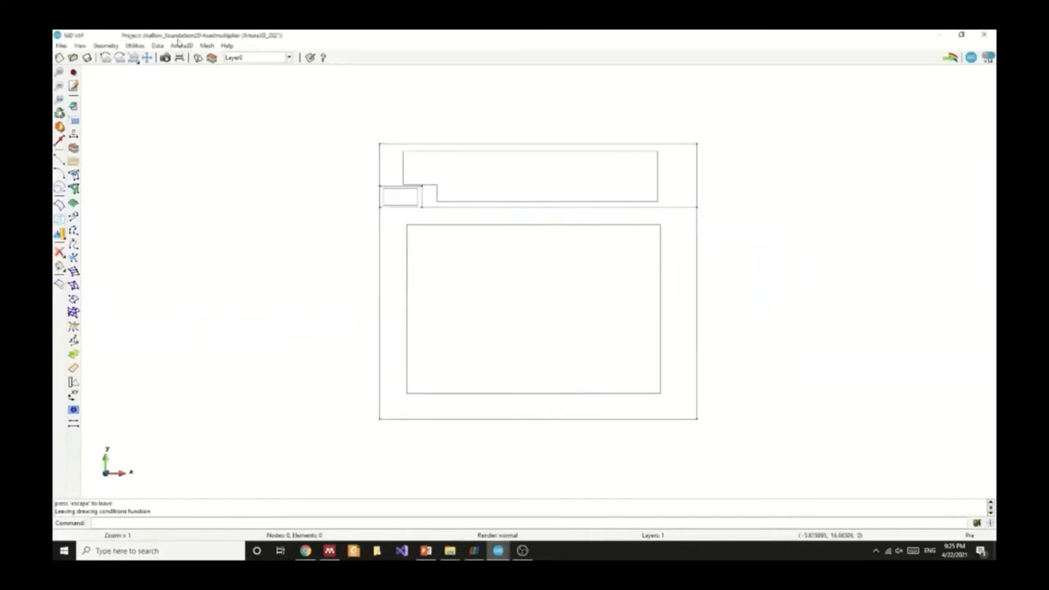
- Assign a 2D material point velocity of -0.1 m/s in the y-direction to the foundation surface
left_click(181, 45)
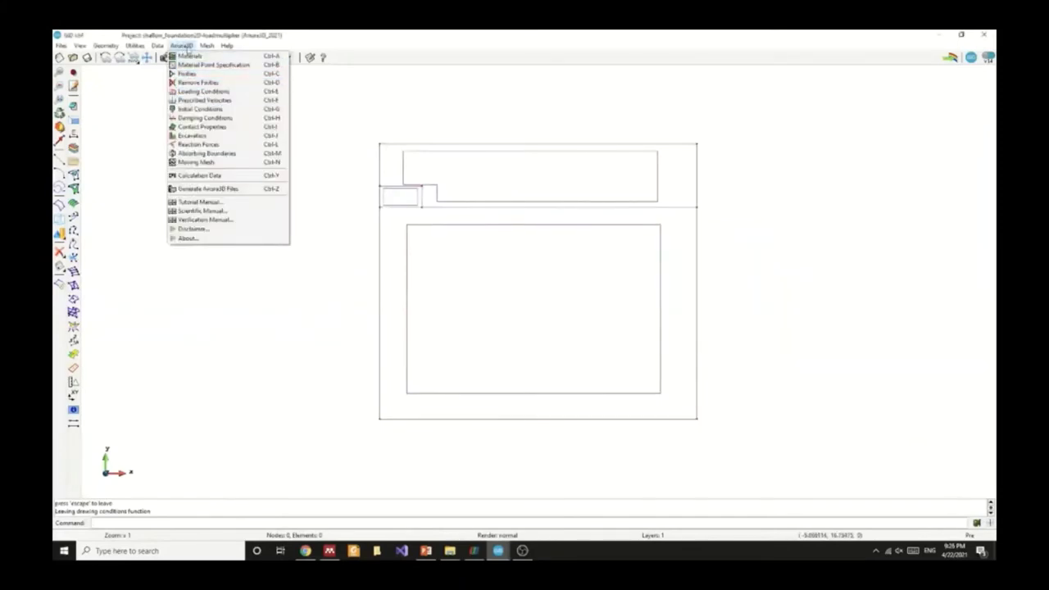
left_click(194, 100)
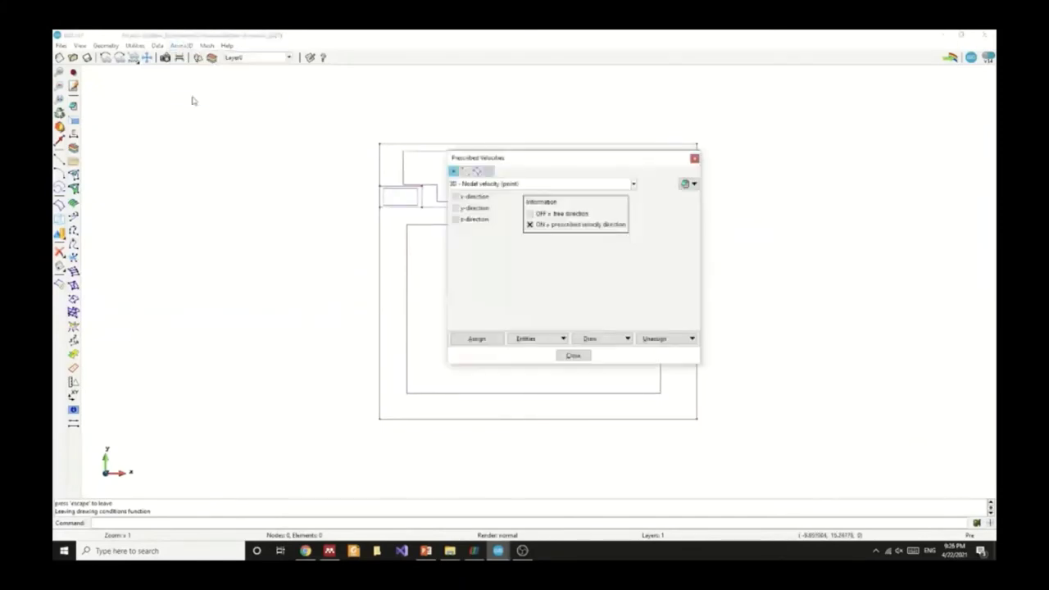
left_click(480, 183)
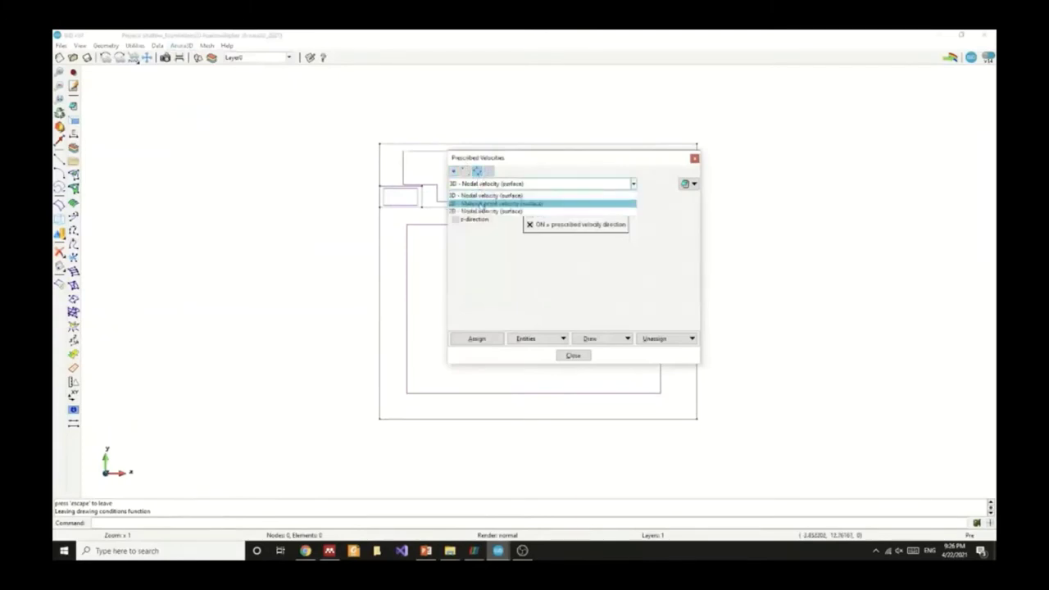
left_click(478, 201)
left_click(478, 211)
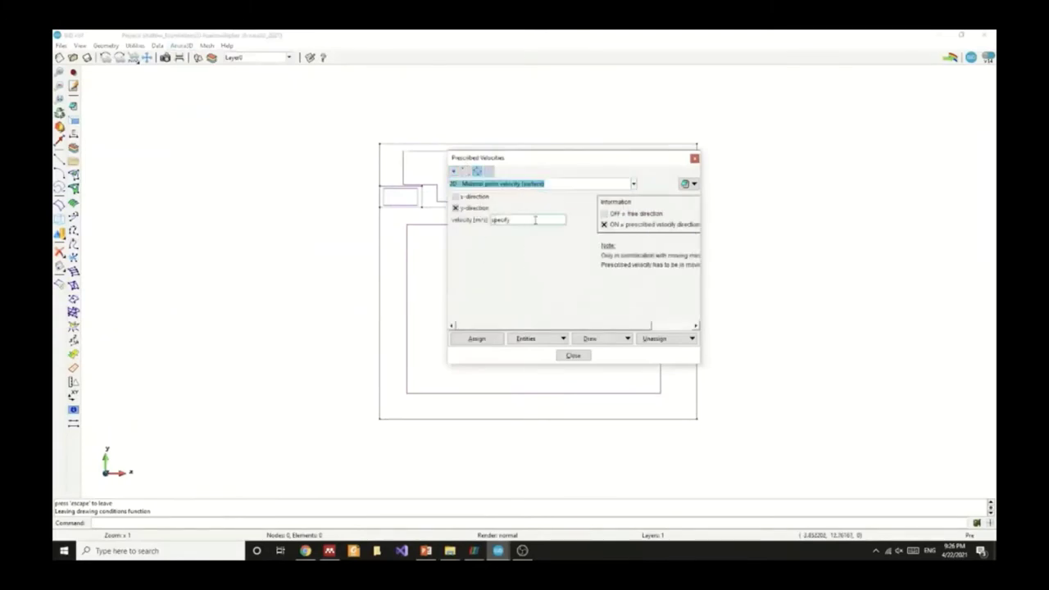
key("Tab")
type("-0.1")
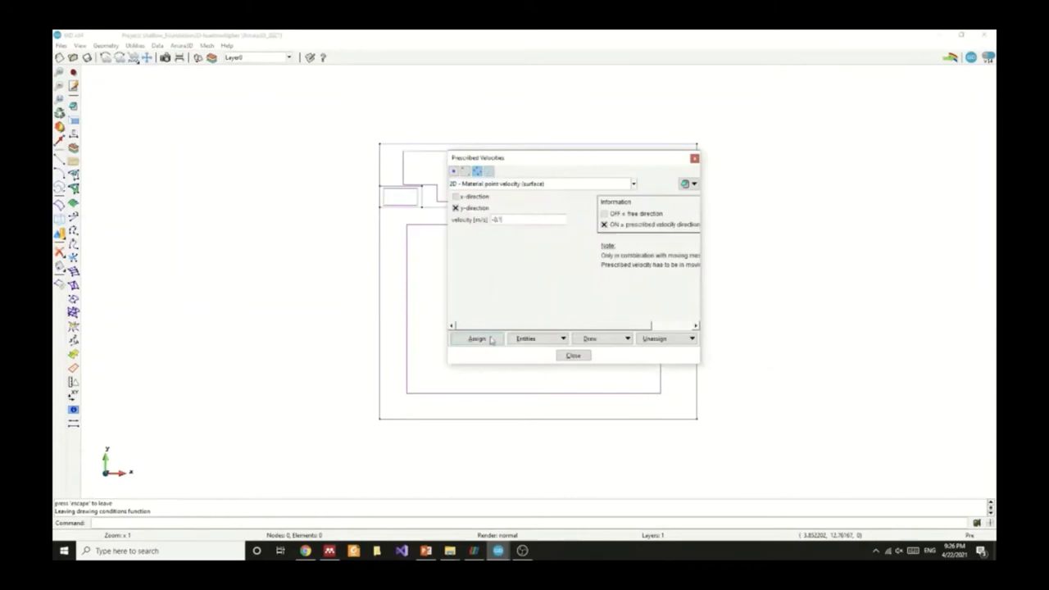
left_click(484, 339)
left_click(385, 197)
left_click(477, 334)
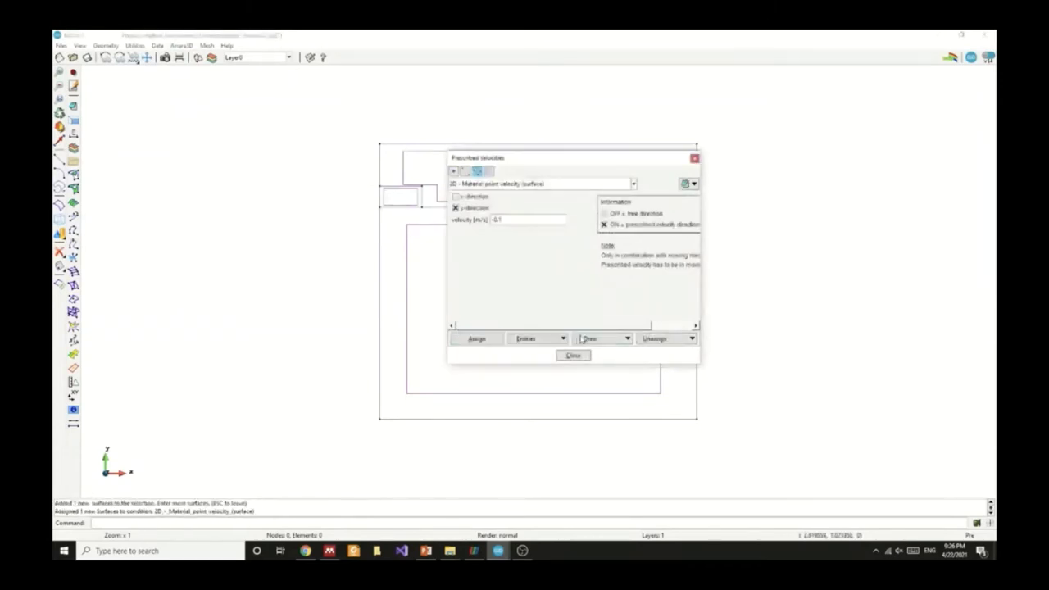
- Display the prescribed velocity by color on the model to check it, and close its window
left_click(583, 338)
left_click(585, 369)
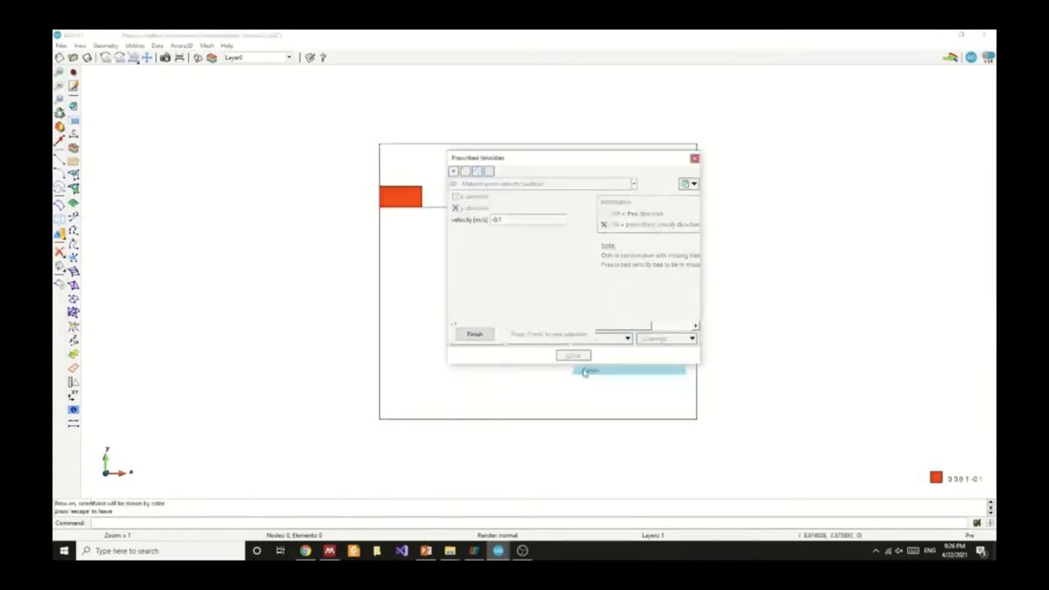
left_click(490, 336)
left_click(572, 358)
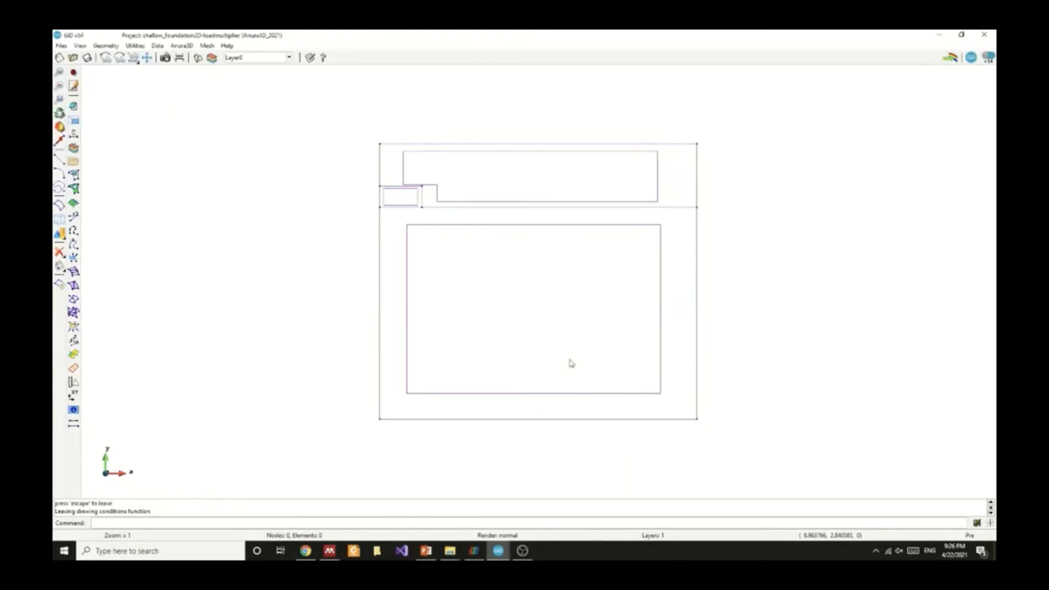
- Assign a 2D reaction forces condition with line identifier surface to the foundation's bottom edge
left_click(181, 45)
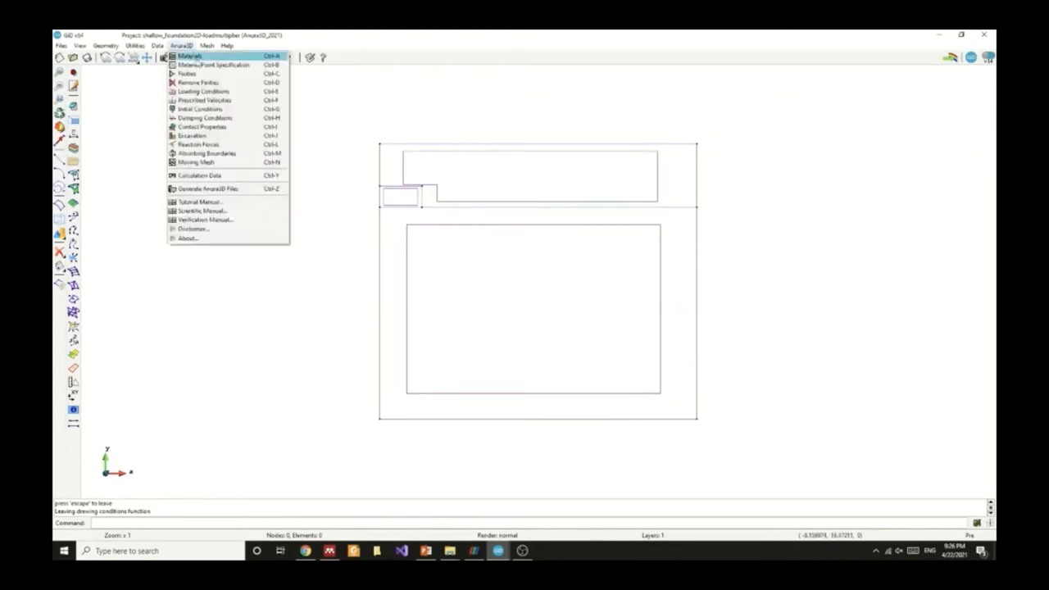
left_click(198, 145)
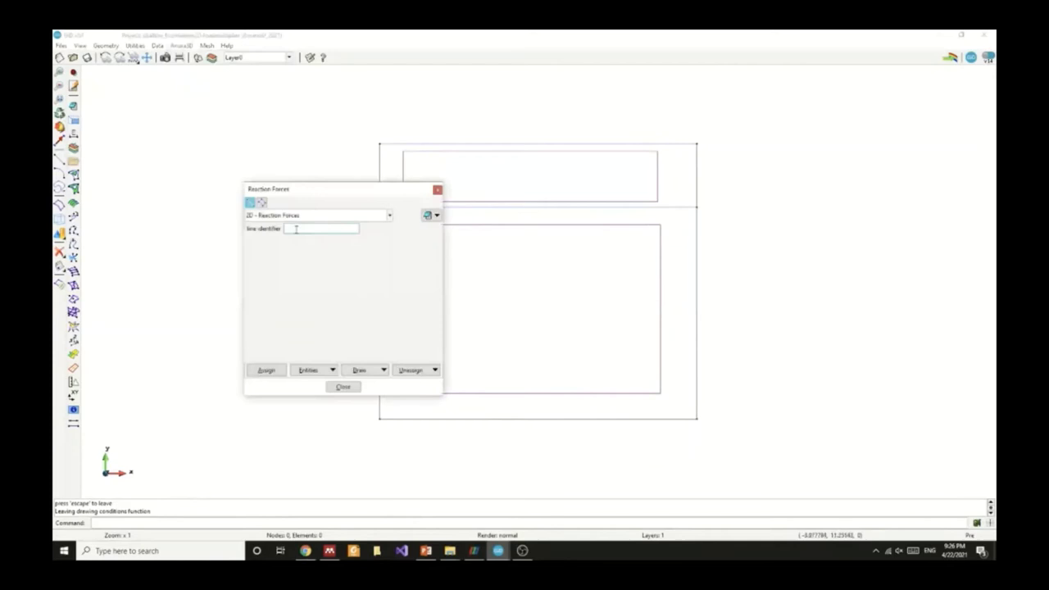
left_click(297, 229)
type("surface")
left_click(266, 369)
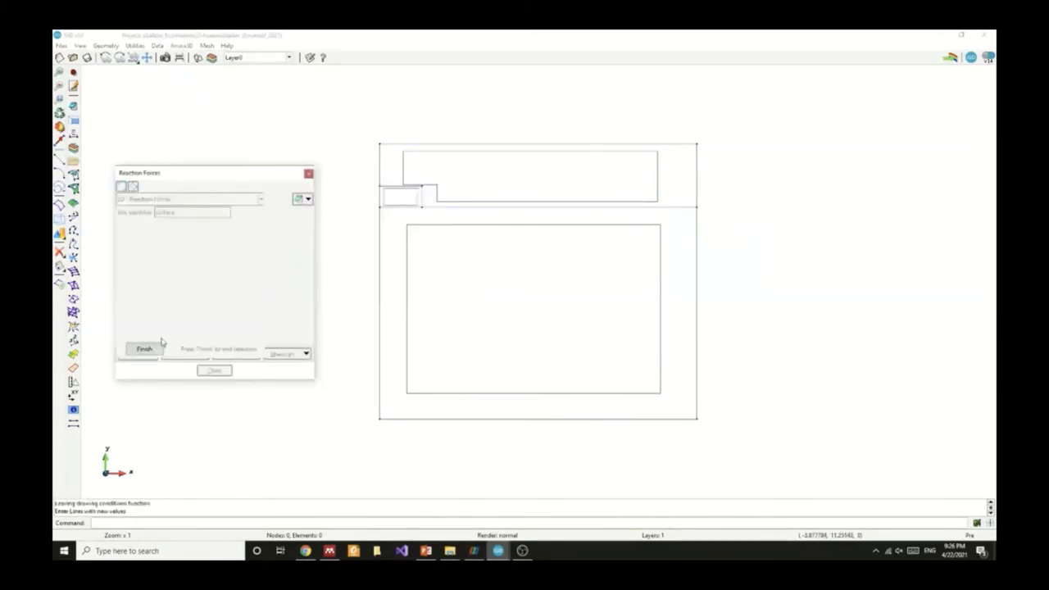
left_click(385, 206)
left_click(144, 349)
- Display the reaction forces condition by color on the model to check it, and close its window
left_click(233, 353)
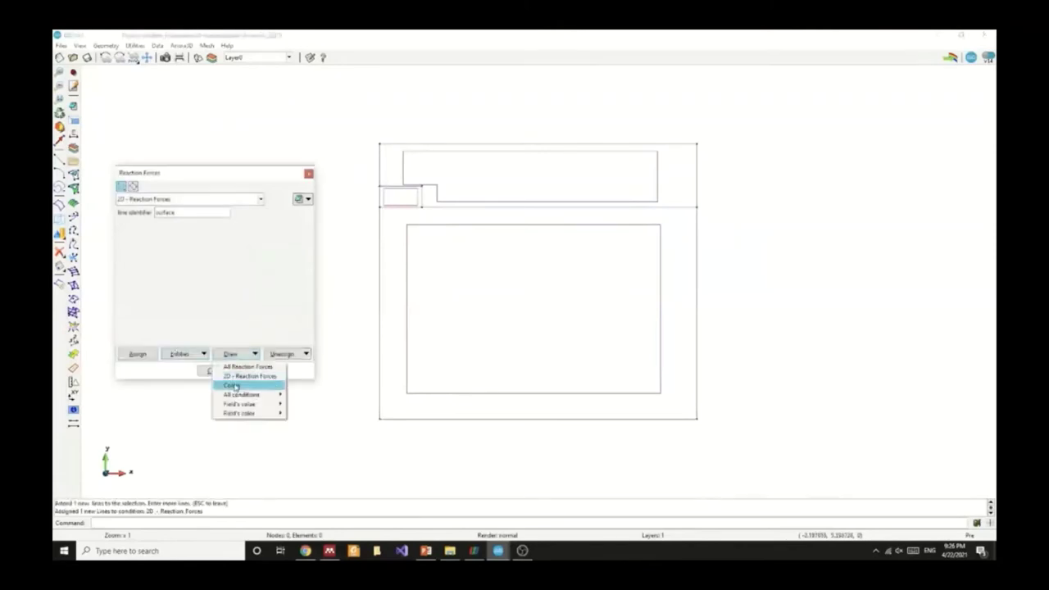
left_click(234, 386)
left_click(146, 350)
left_click(210, 370)
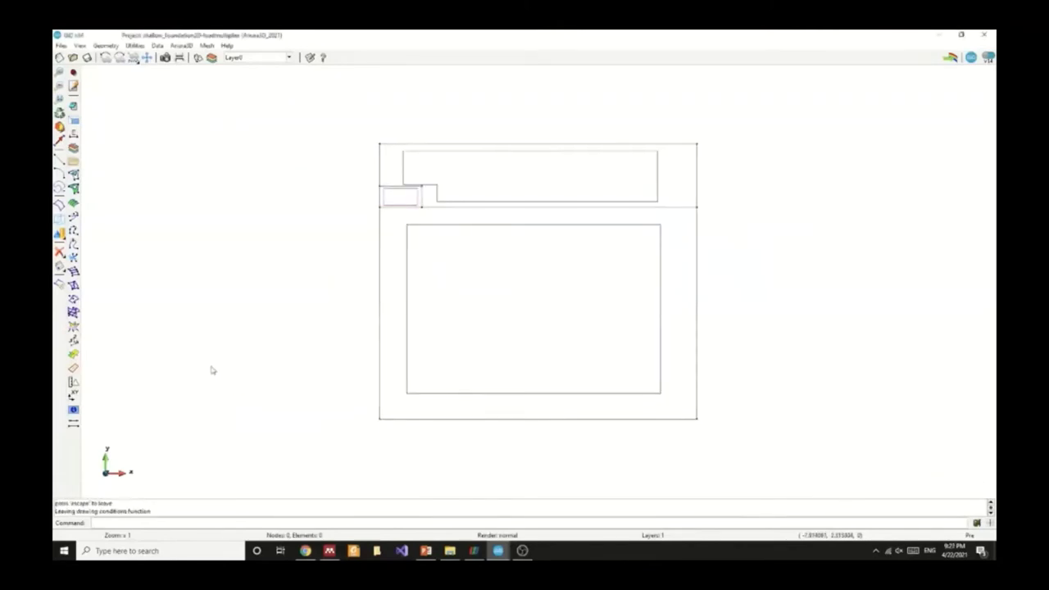
- Assign a moving mesh in the y-direction to the four corner points of the upper region above the soil
left_click(181, 45)
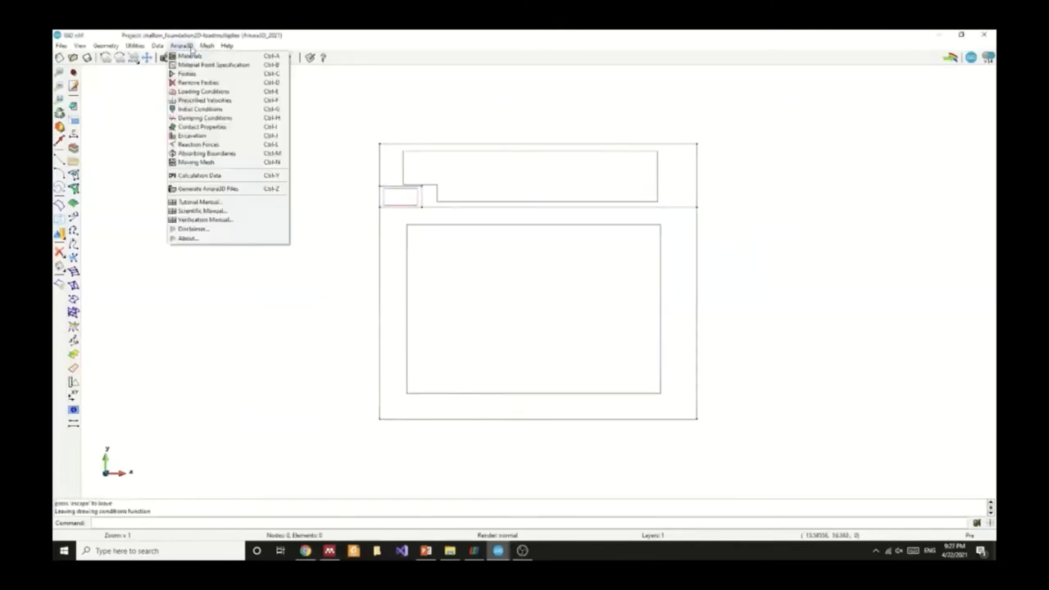
left_click(204, 164)
left_click(297, 258)
left_click(287, 281)
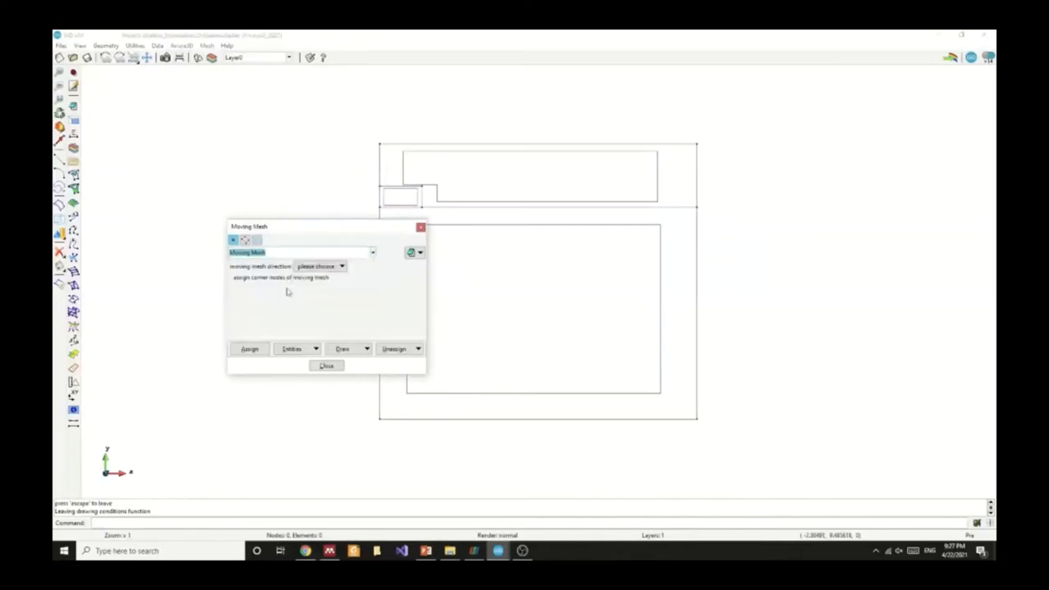
left_click(321, 266)
left_click(321, 283)
left_click(260, 353)
left_click(379, 145)
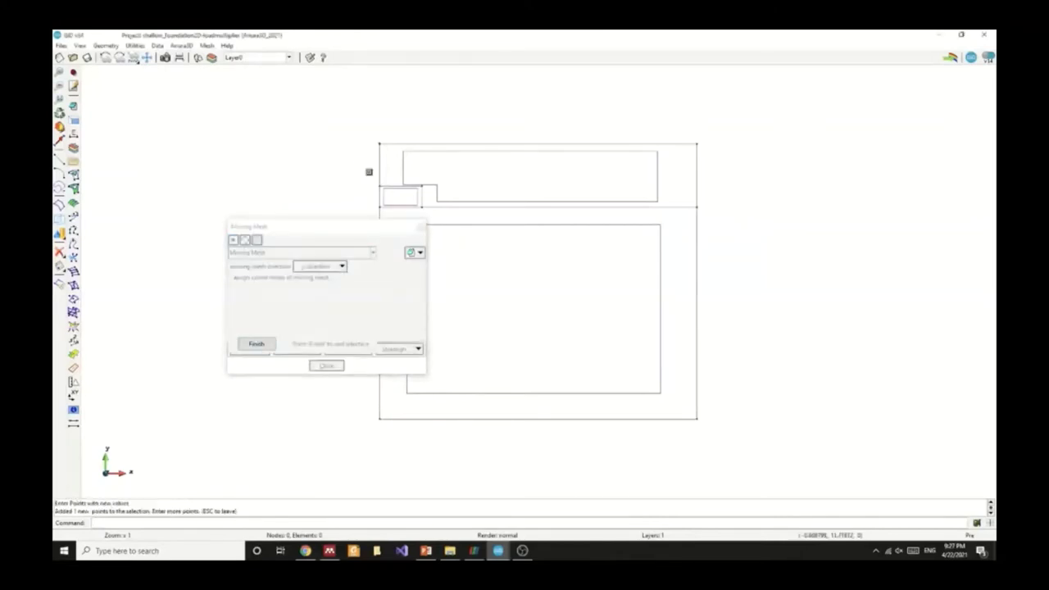
left_click(380, 208)
left_click(697, 207)
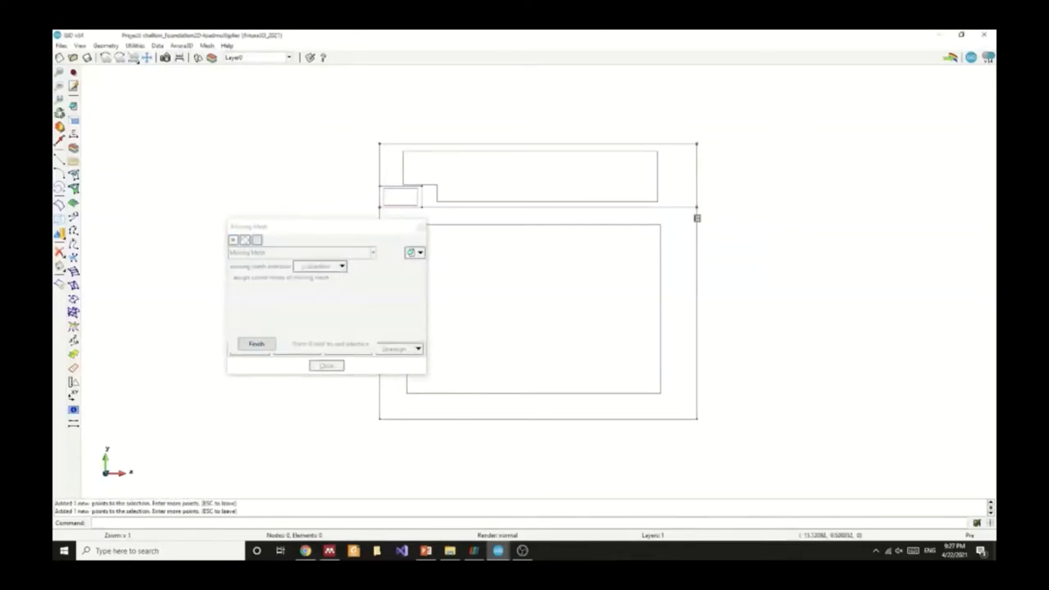
left_click(257, 343)
- Assign the compressing mesh condition to the corner points of the lower soil region
left_click(301, 253)
left_click(271, 273)
left_click_drag(280, 227, 203, 206)
left_click(172, 328)
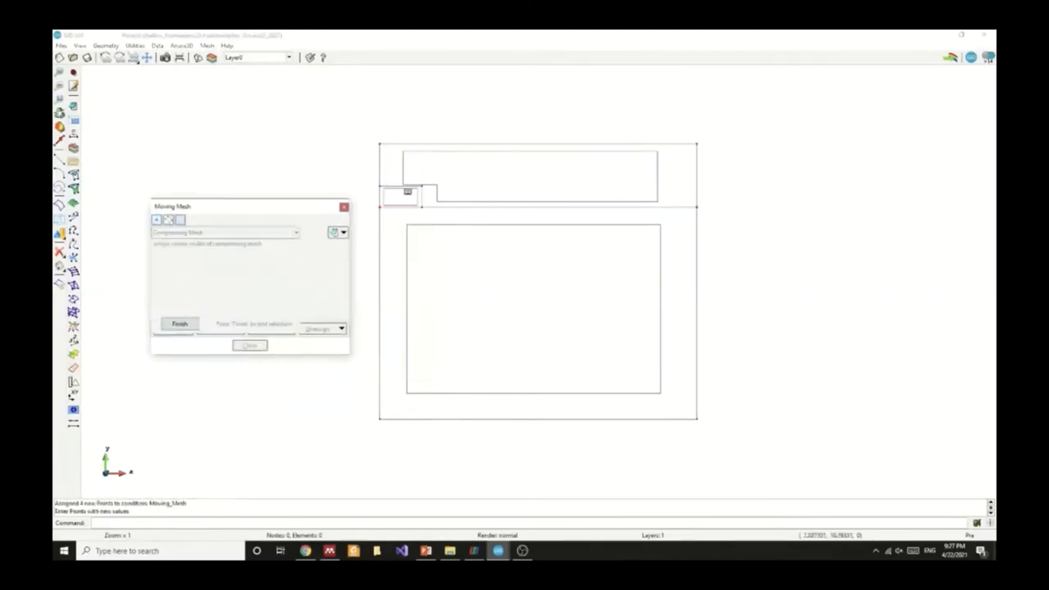
left_click(380, 207)
left_click(359, 354)
left_click(387, 399)
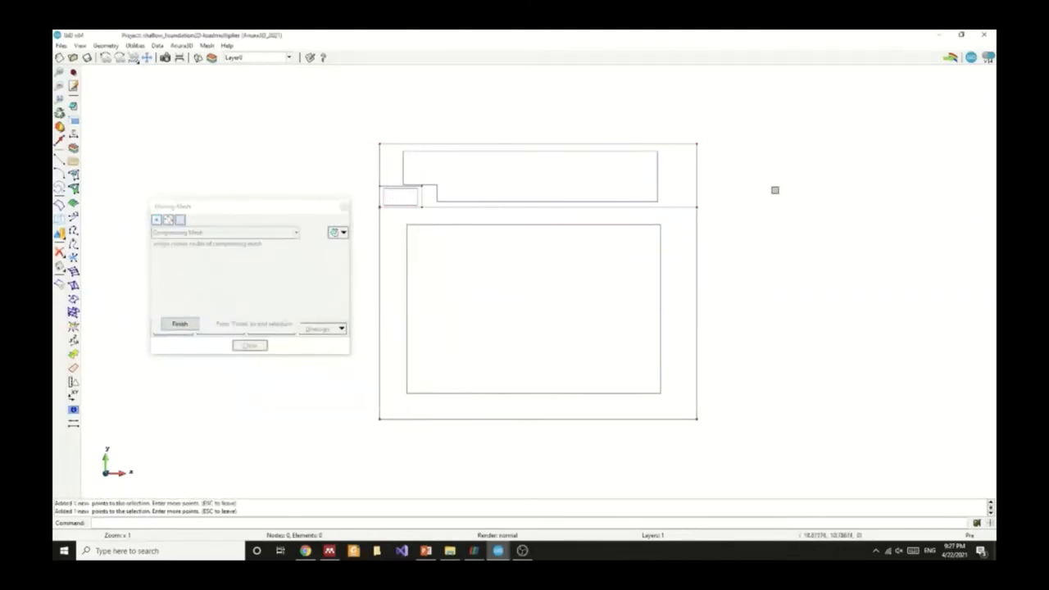
left_click(773, 188)
left_click(695, 226)
key("Escape")
- Display the compressing mesh condition by color on the model to check it
left_click(265, 329)
left_click(275, 358)
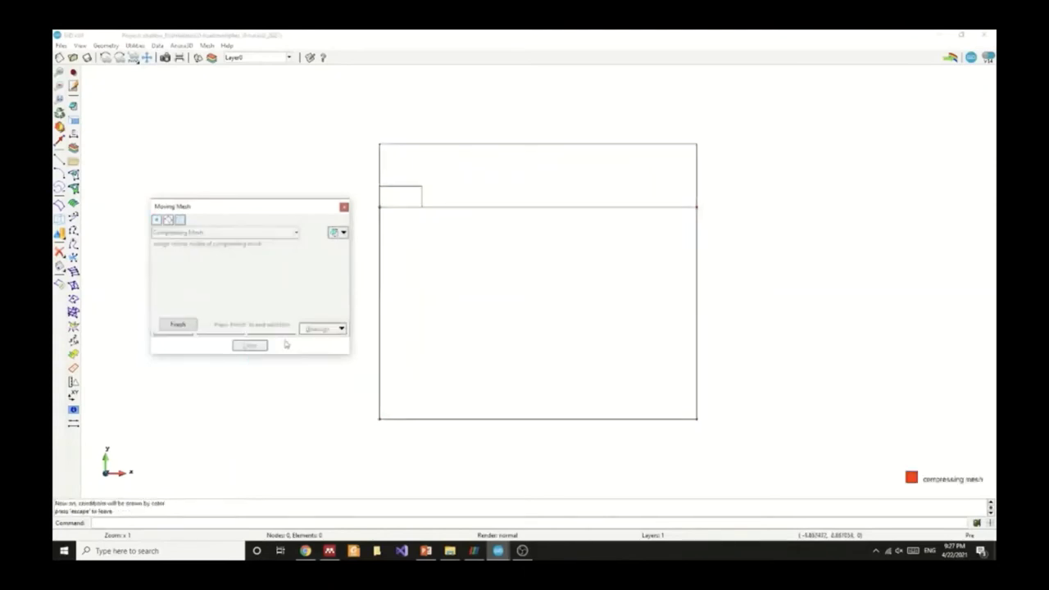
left_click(176, 324)
- Assign the 2D moving mesh reference material to the foundation surface
left_click(173, 329)
left_click(370, 210)
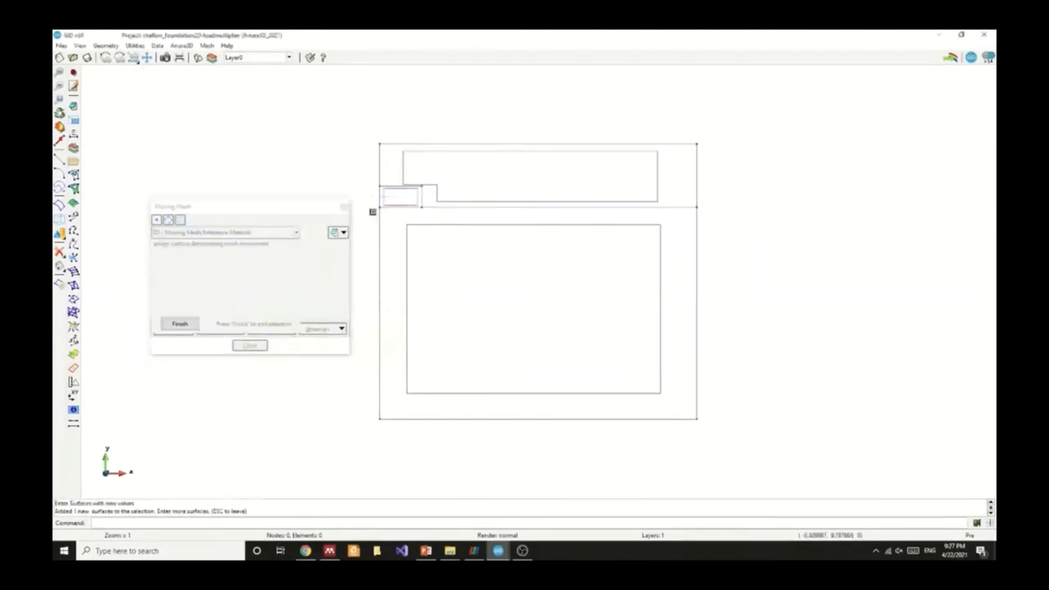
key("Escape")
- Display the moving mesh reference material by color on the model to check it, and close its window
left_click(265, 329)
left_click(264, 359)
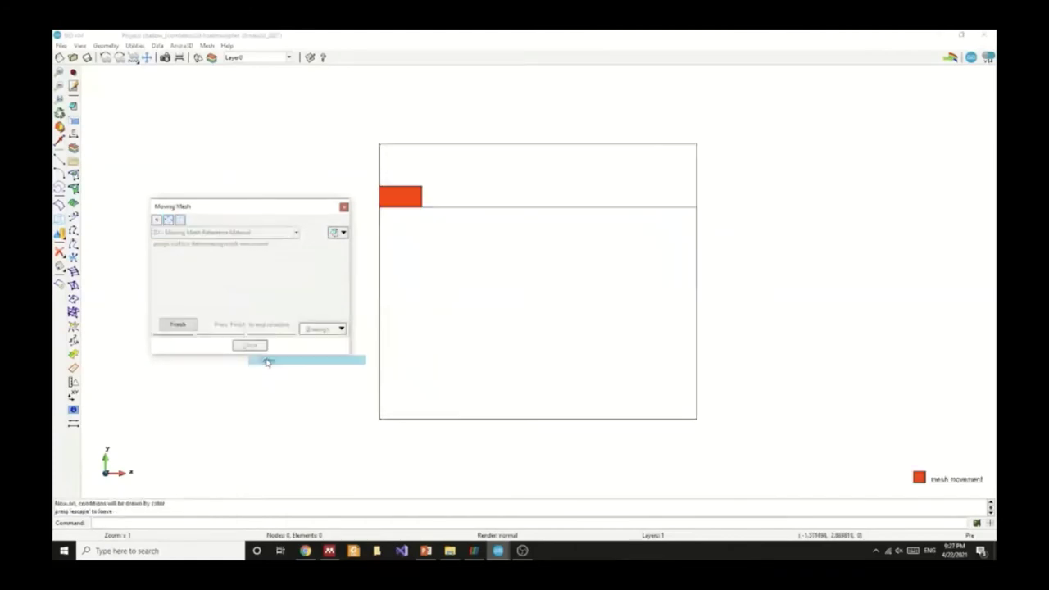
left_click(177, 324)
key("Escape")
- Open the calculation data and set the dimension to 2D - plane strain with the MPM - mixed integration computation method
left_click(181, 46)
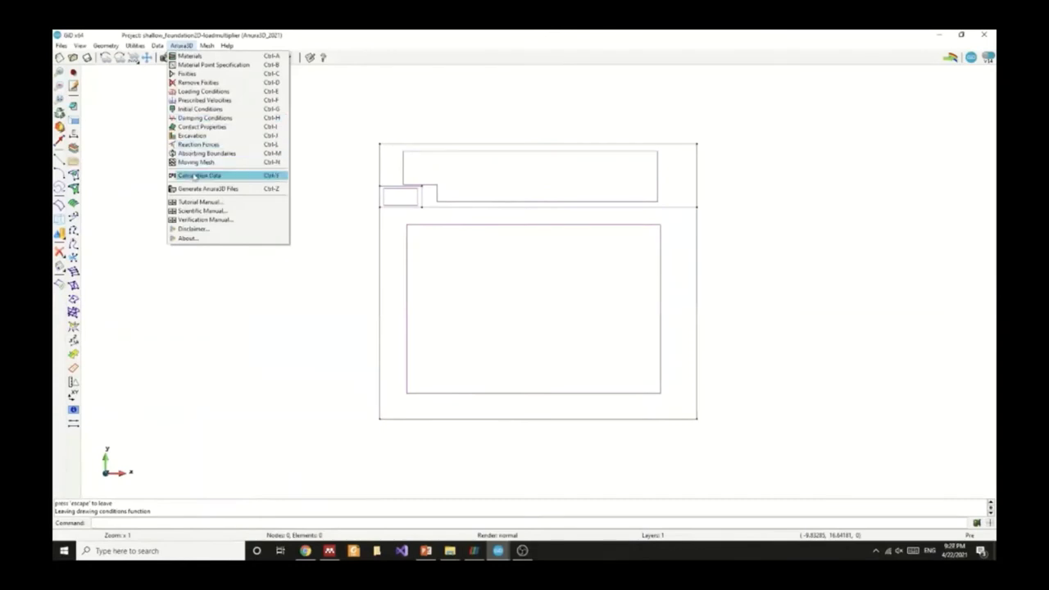
left_click(199, 175)
left_click_drag(661, 63, 538, 60)
left_click(590, 87)
left_click(594, 97)
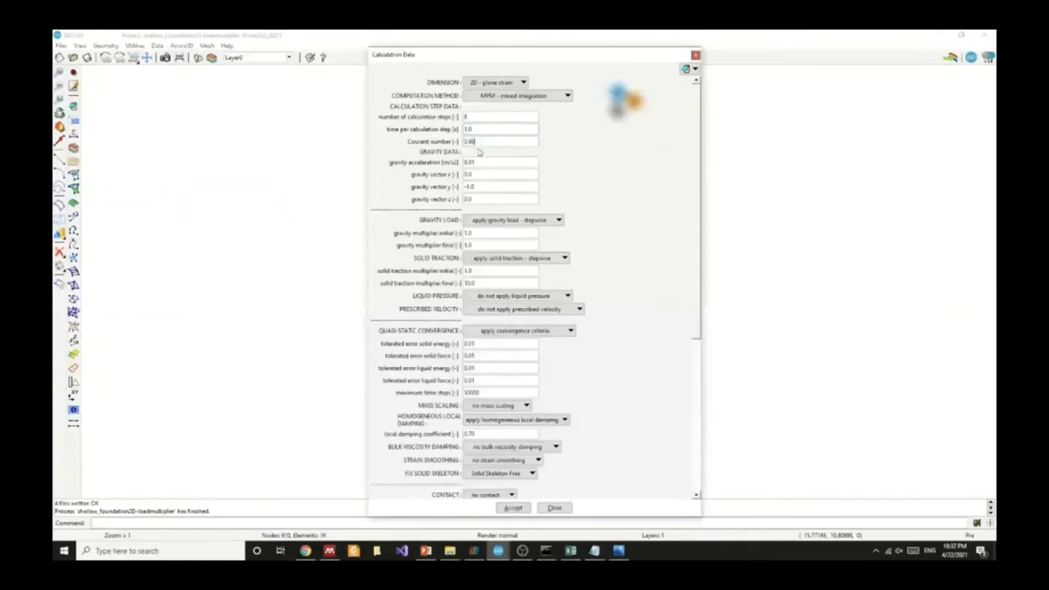
- Set gravity load and solid traction to be applied stepwise, with a final solid traction multiplier of 10.0
left_click(480, 187)
left_click(483, 218)
left_click(603, 240)
left_click(565, 259)
left_click(600, 264)
left_click(483, 282)
scroll(696, 349, "down", 2)
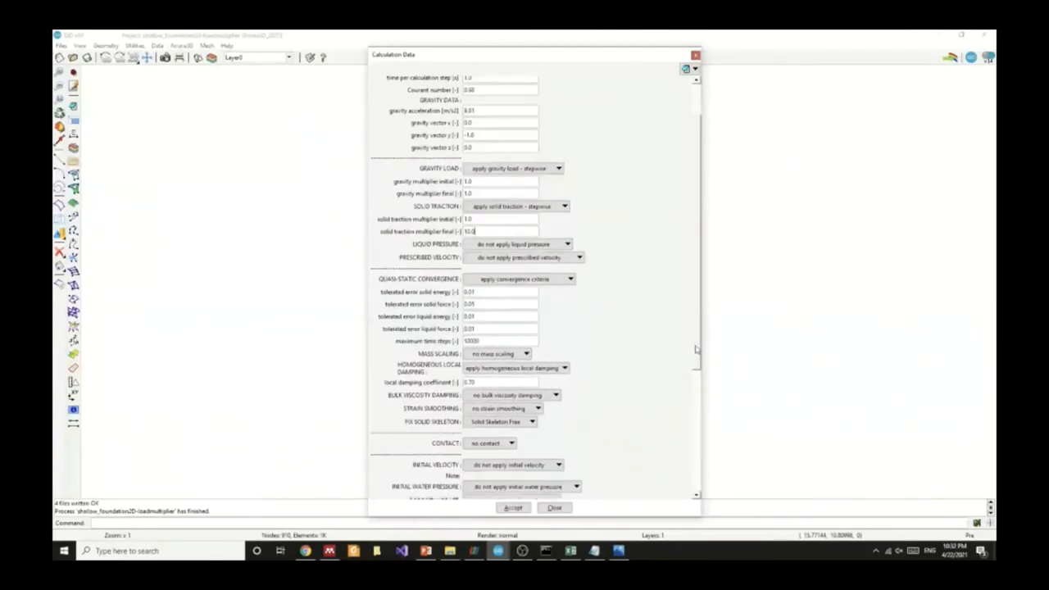
left_click_drag(695, 349, 695, 484)
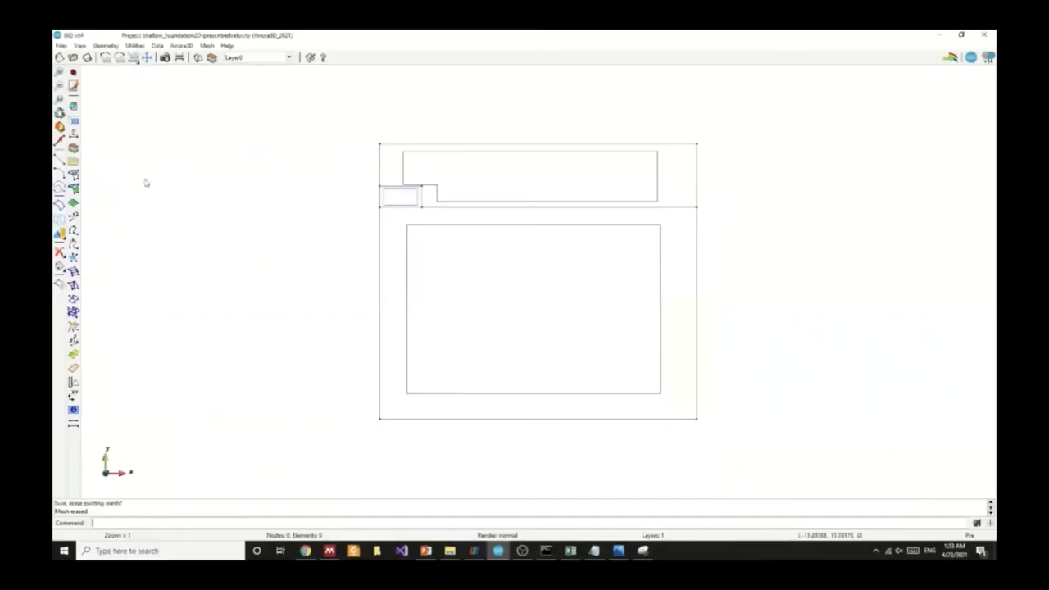
- Generate the mesh with the proposed element size and view it
left_click(206, 47)
left_click(231, 149)
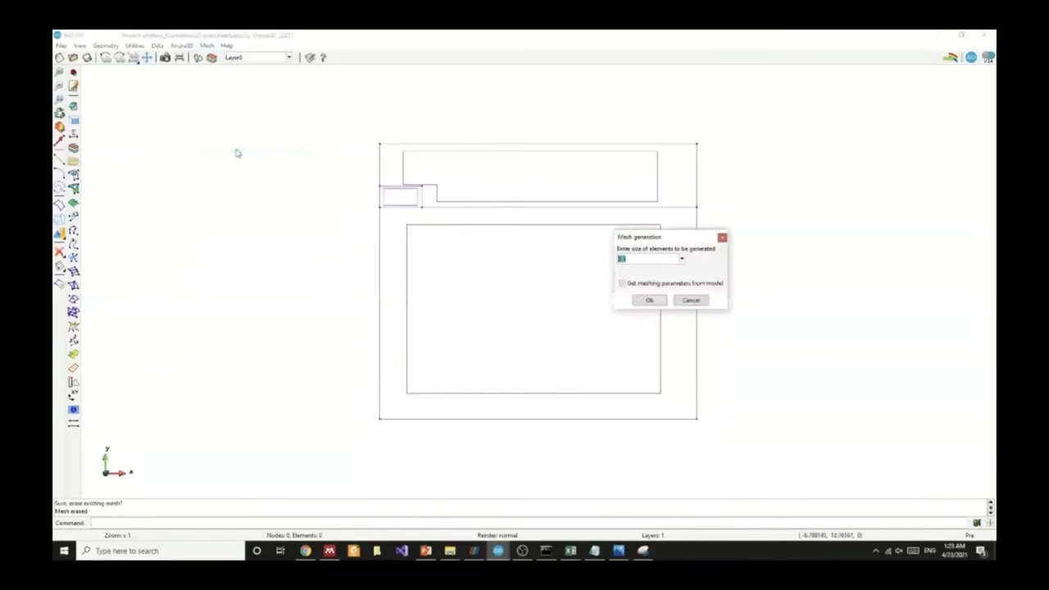
left_click(648, 301)
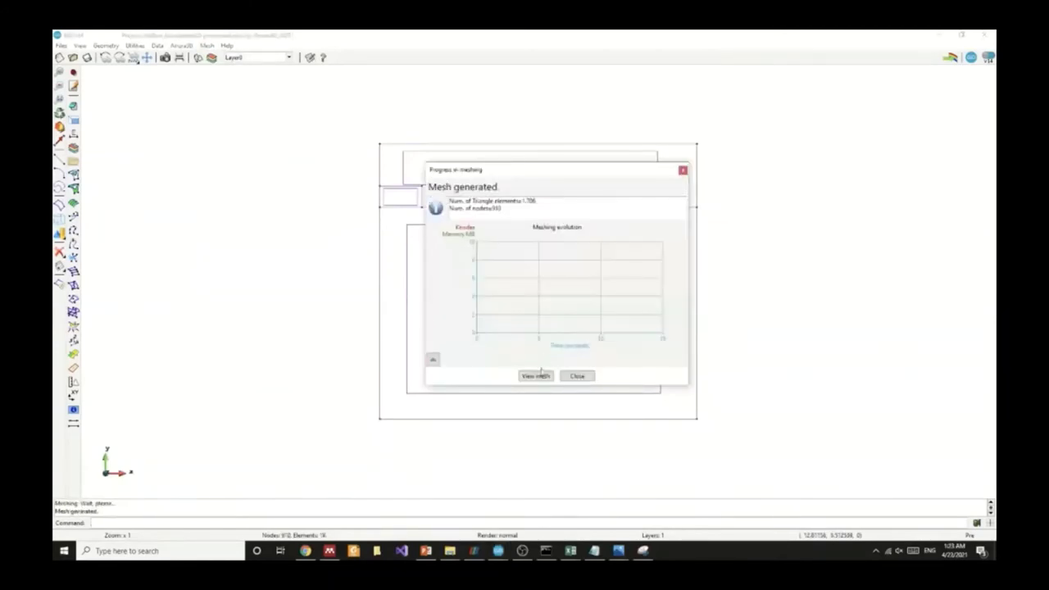
left_click(538, 375)
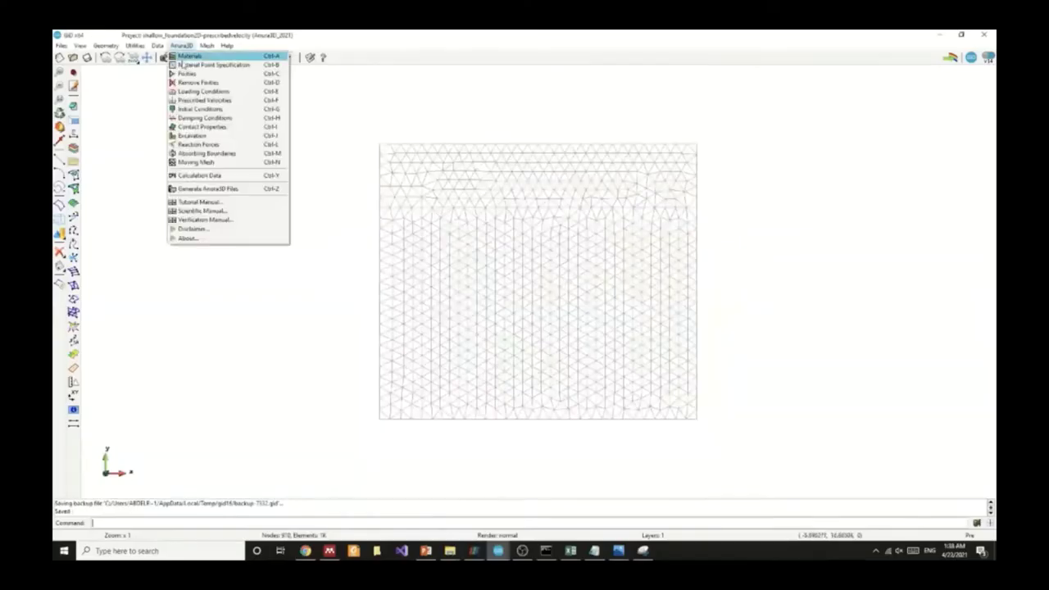
- Generate the Anura3D calculation files for the meshed model
left_click(181, 189)
left_click(544, 347)
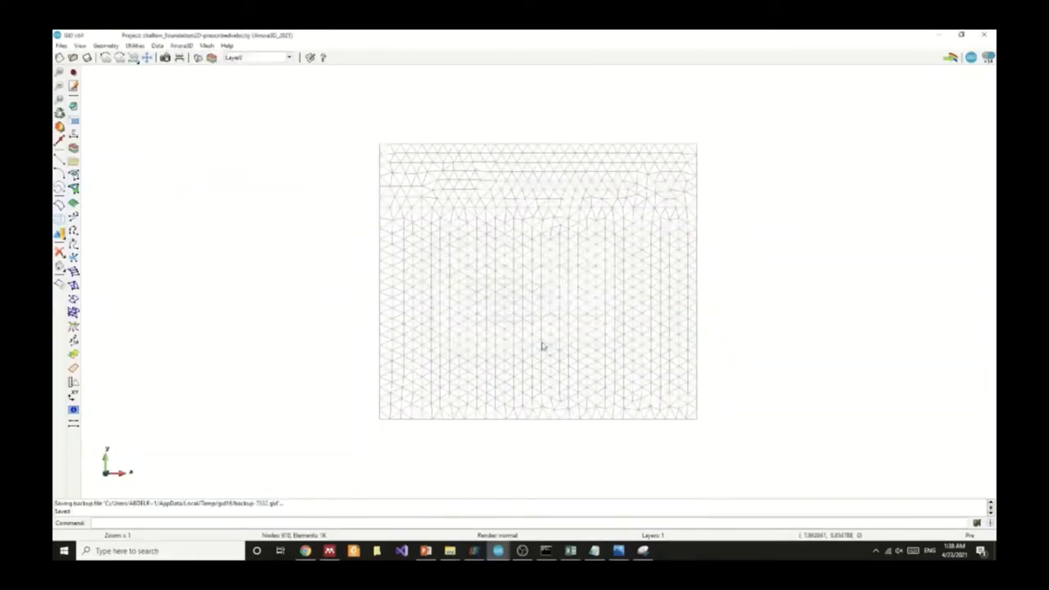
left_click(490, 295)
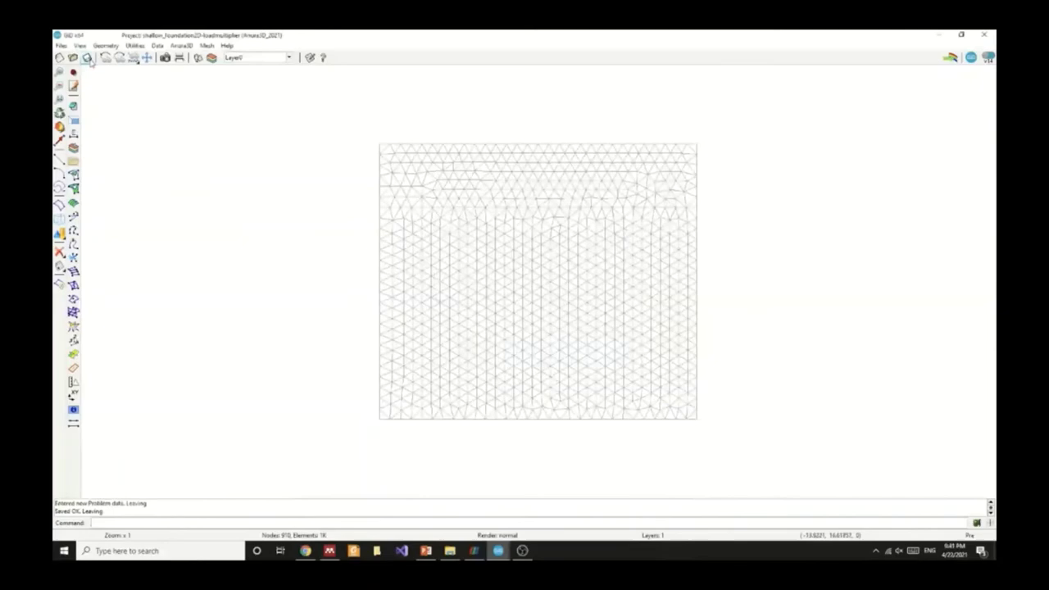
left_click(181, 46)
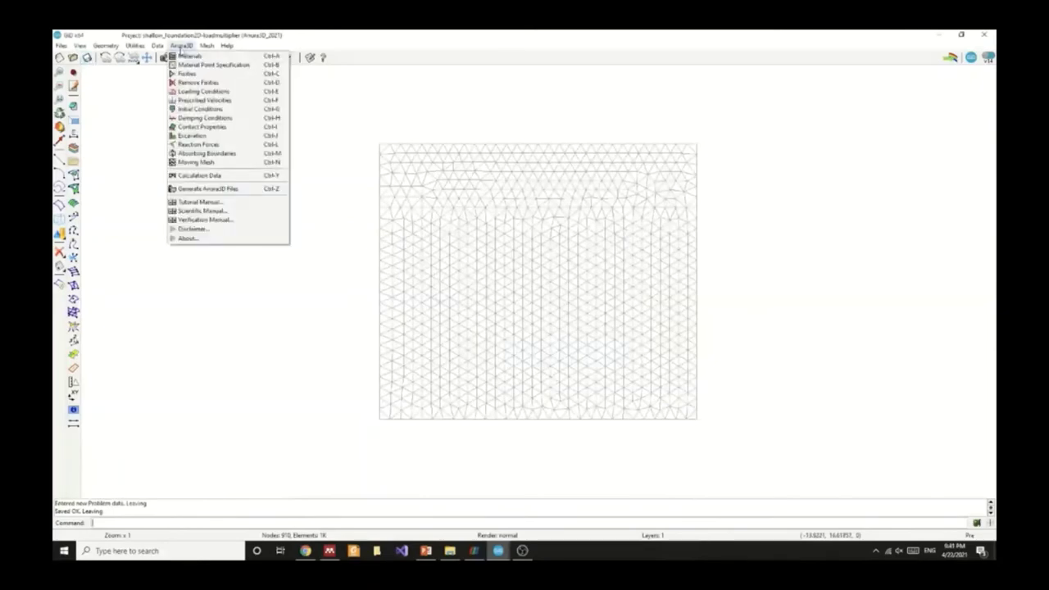
left_click(181, 47)
- Switch to File Explorer, open the shallow_foundation2D-loadmultiplier.A3D folder and run calculate.bat
mouse_move(426, 526)
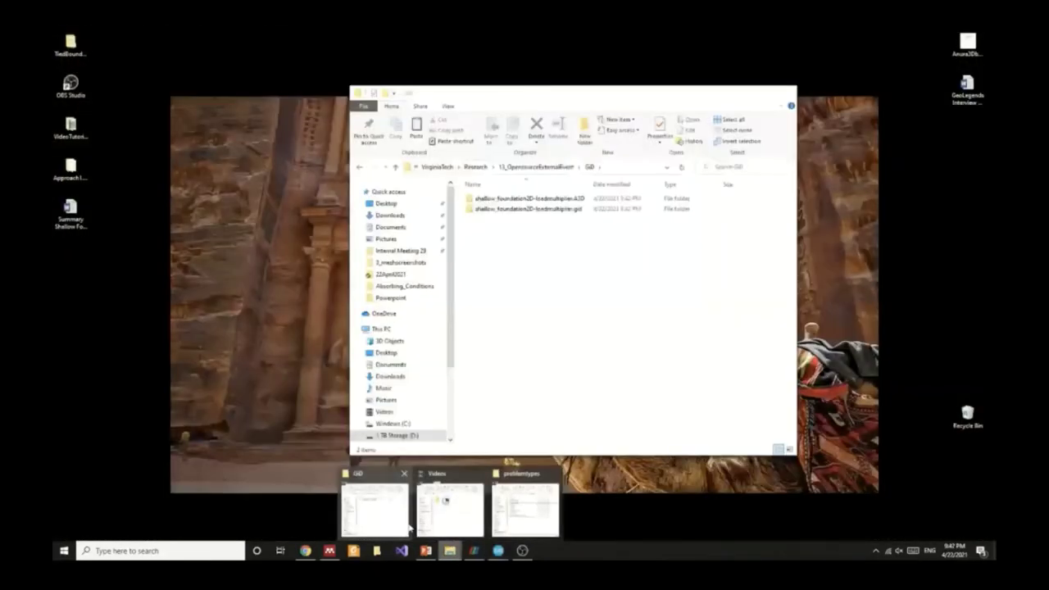
left_click(375, 508)
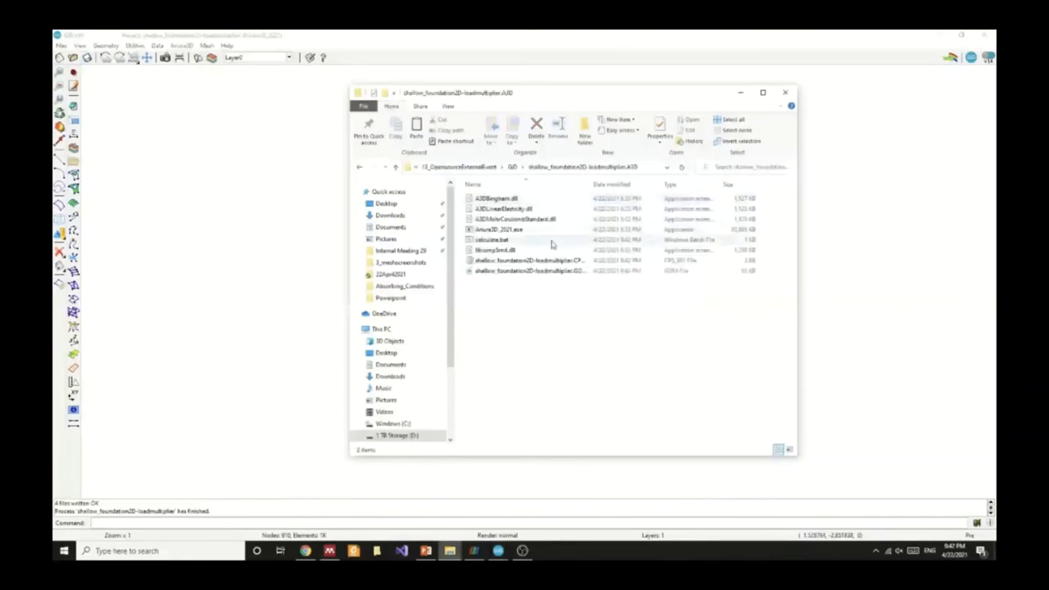
double_click(551, 241)
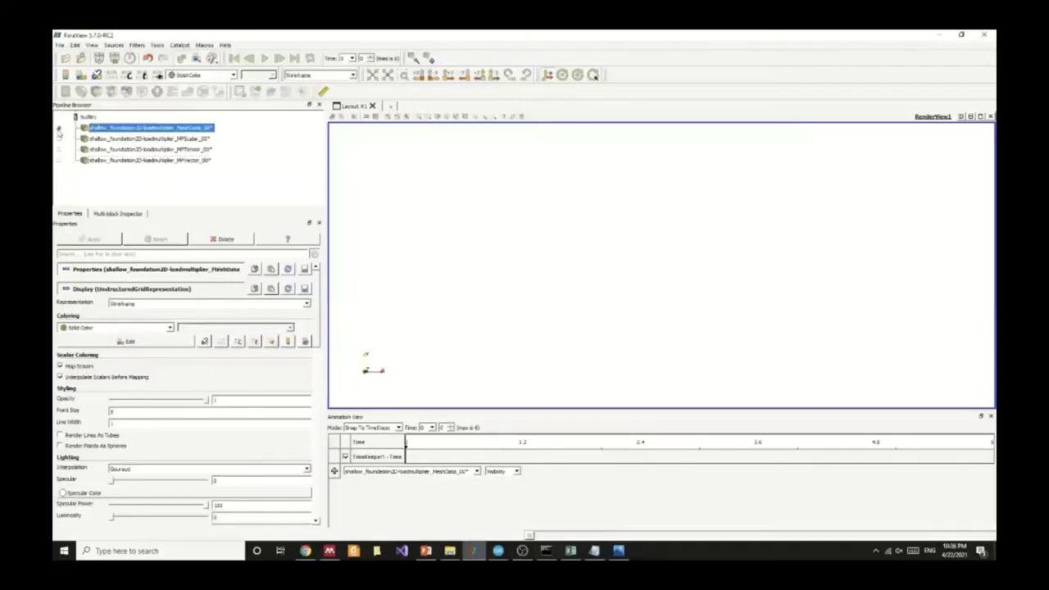
- In ParaView, show the MPVector results colored by displacement_solid magnitude together with the mesh
left_click(61, 161)
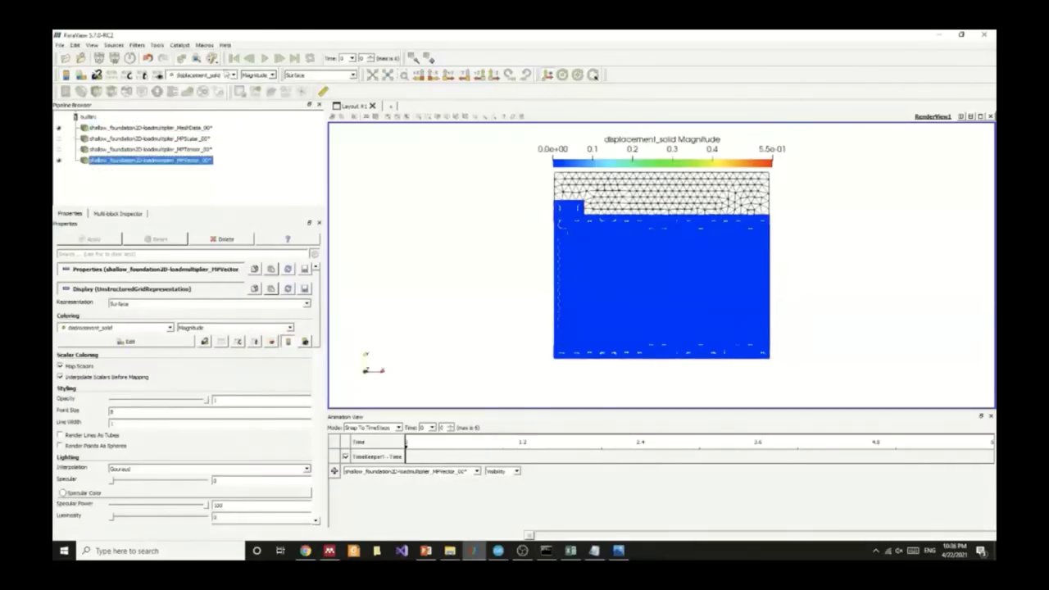
left_click(260, 76)
left_click(248, 84)
- Step forward through the time steps to examine how the solid displacement develops under the foundation
left_click(282, 60)
left_click(282, 61)
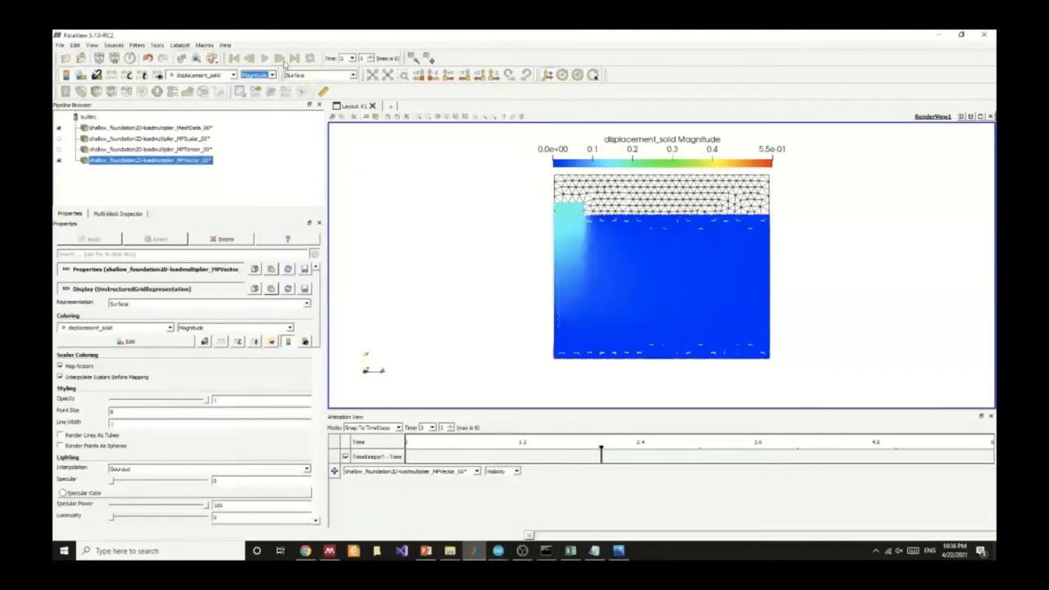
left_click(282, 61)
left_click(282, 61)
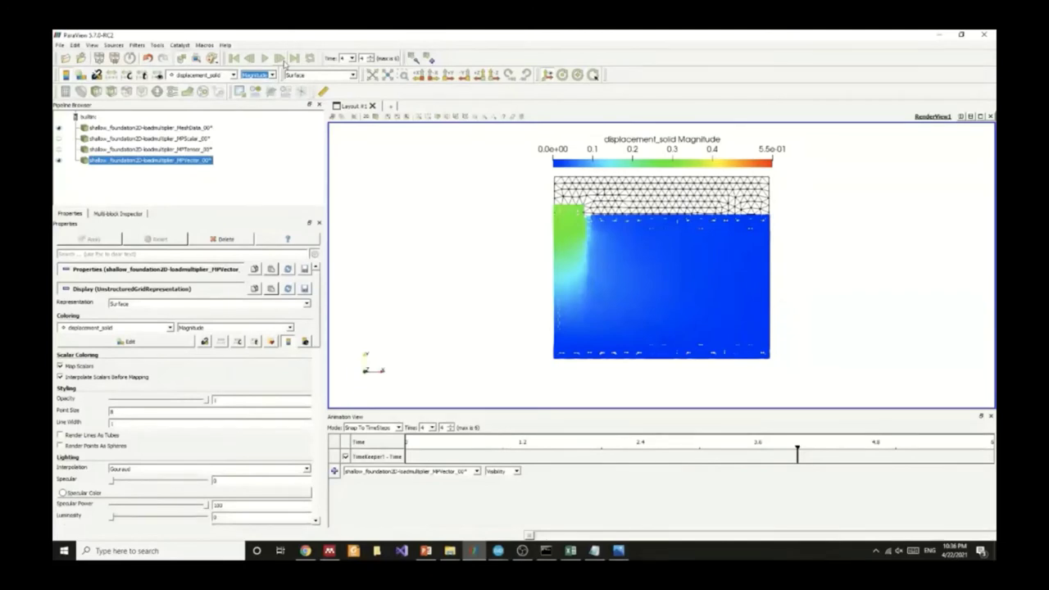
left_click(282, 61)
left_click(282, 61)
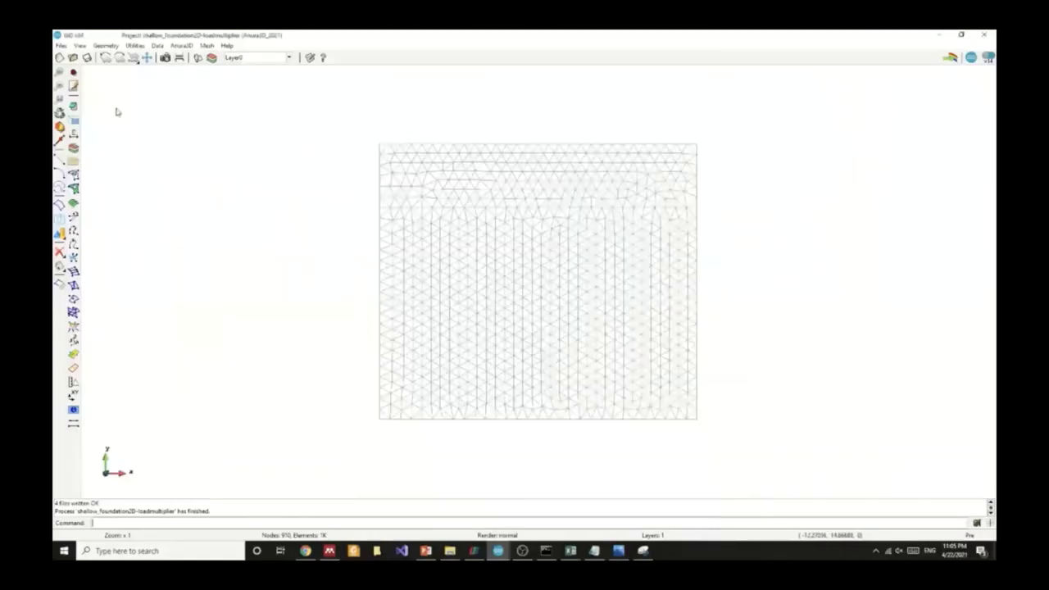
- In GiD, save the project under the new name shallow_foundation2D-prescribedvelocity
left_click(60, 45)
left_click(78, 87)
left_click(364, 364)
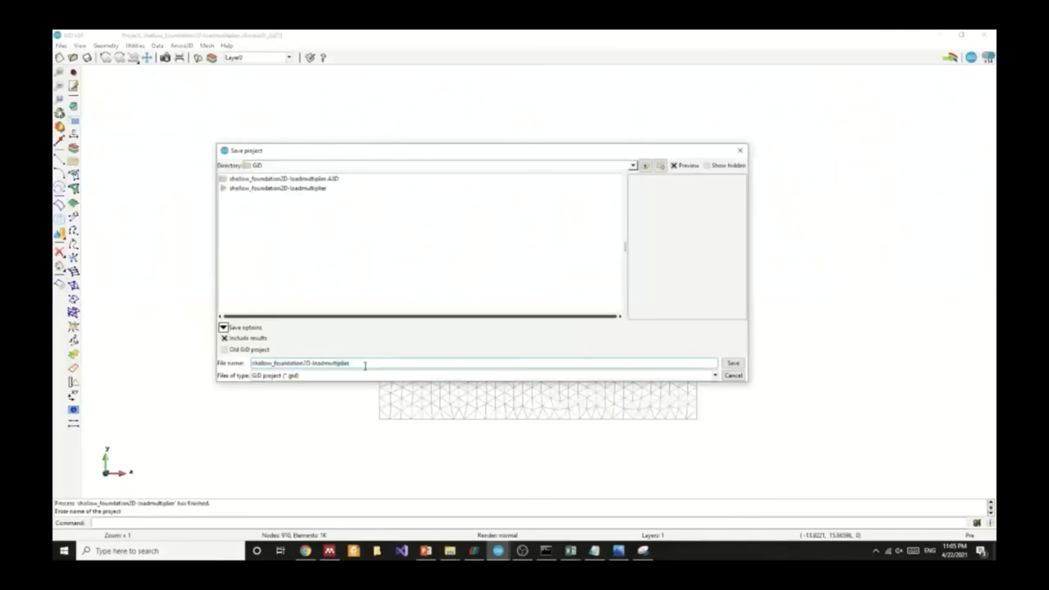
key("BackSpace")
key("BackSpace")
key("BackSpace")
key("BackSpace")
key("BackSpace")
key("BackSpace")
key("BackSpace")
key("BackSpace")
key("BackSpace")
key("BackSpace")
key("BackSpace")
key("BackSpace")
key("BackSpace")
key("BackSpace")
type("plescribedvelocity")
key("Return")
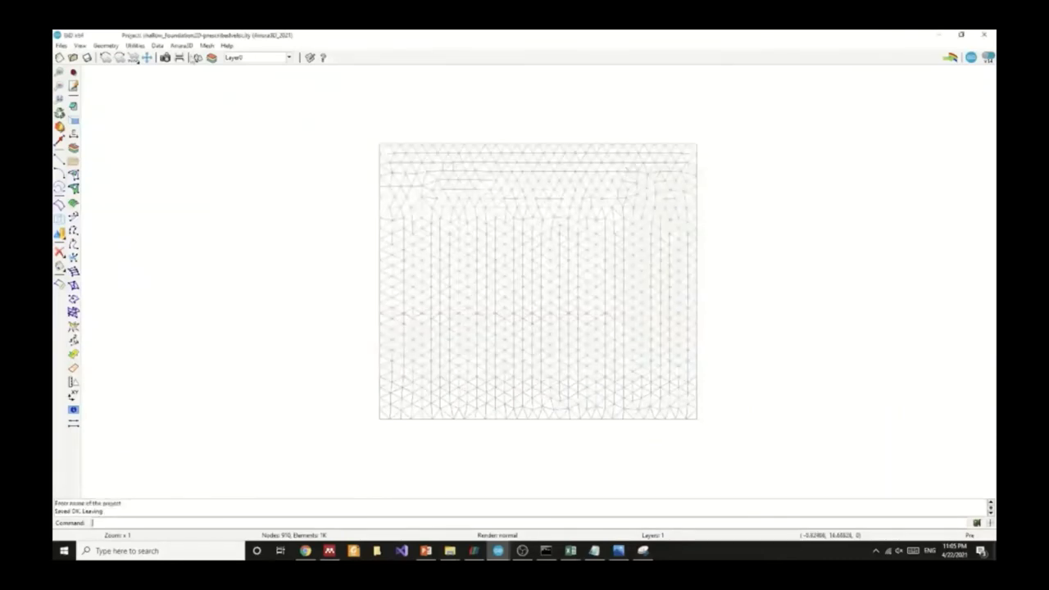
- Open the calculation data and set the time per calculation step to 0.5 s
left_click(192, 48)
left_click(205, 176)
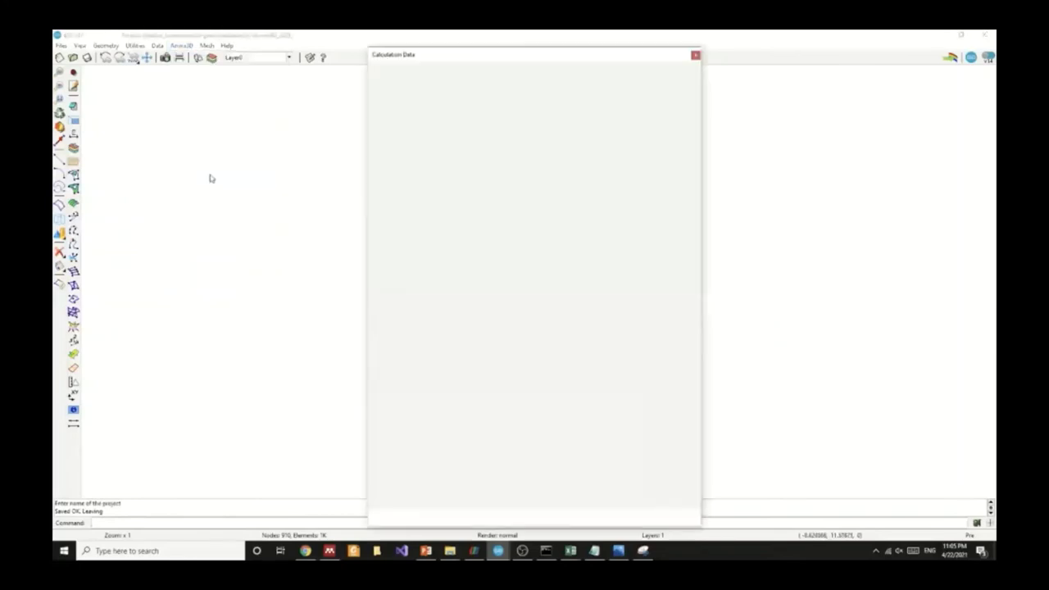
left_click(475, 117)
key("Tab")
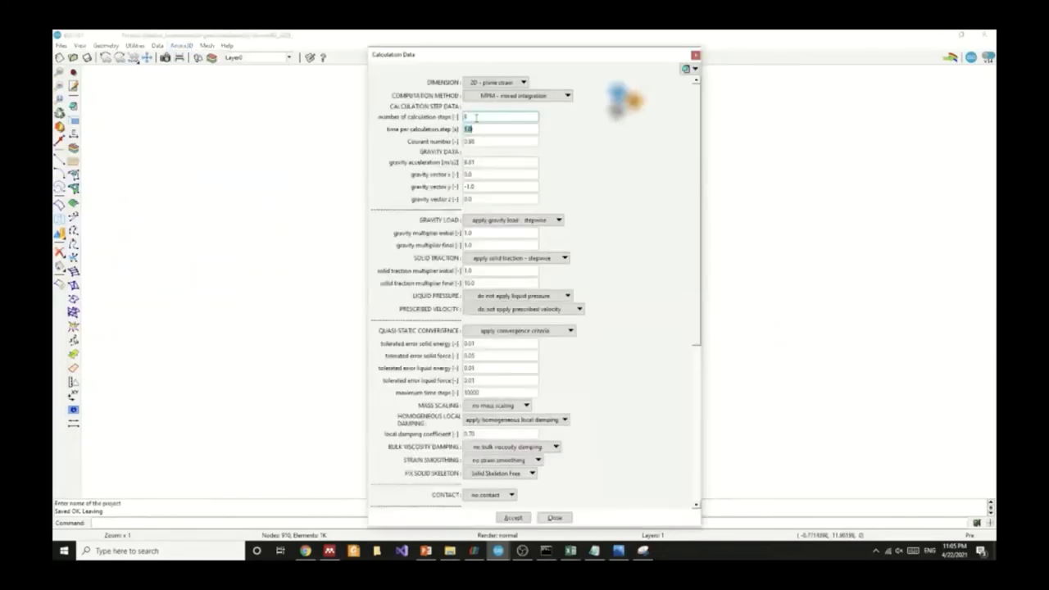
type("0.8")
- Switch off solid traction and set the prescribed velocity to be applied stepwise
left_click(493, 257)
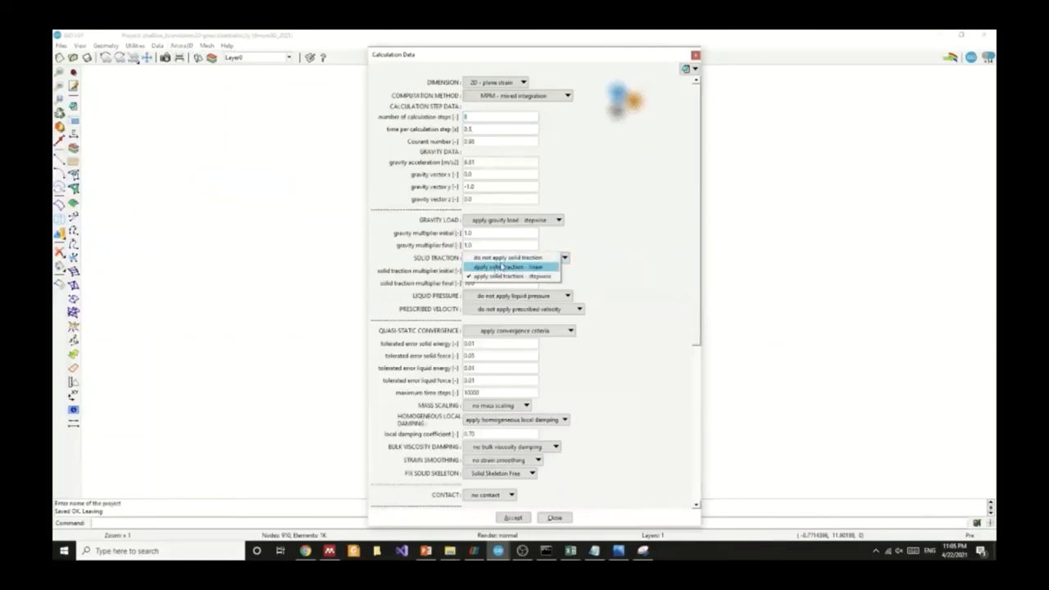
left_click(507, 258)
left_click(513, 284)
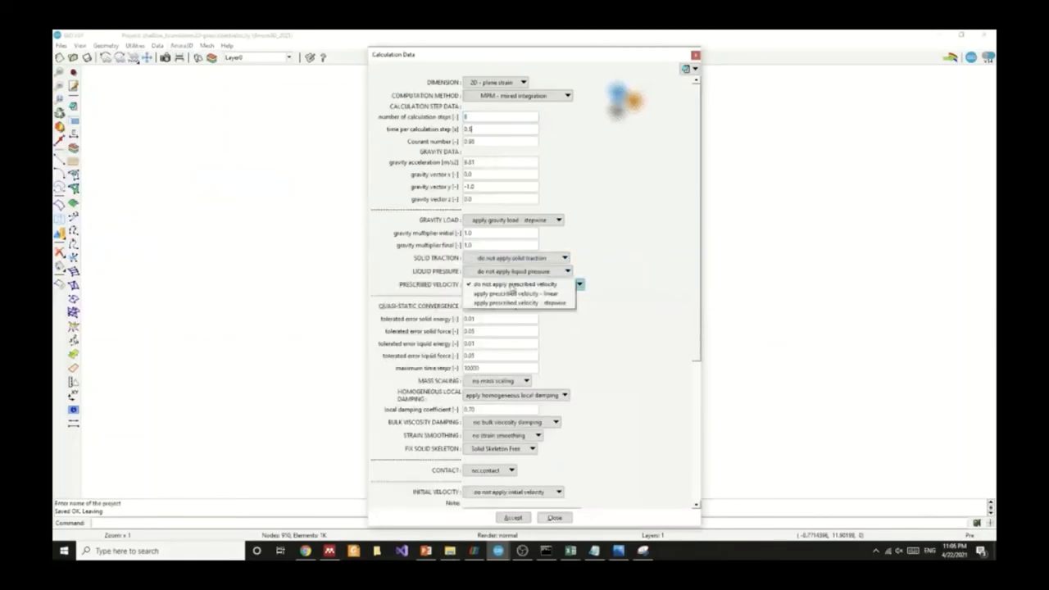
left_click(511, 303)
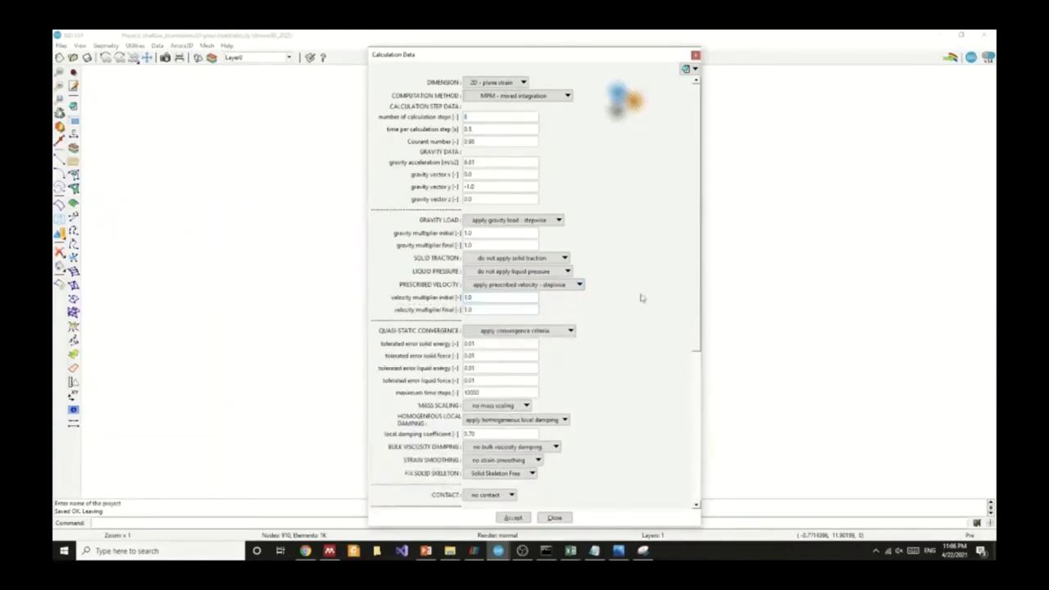
- Turn off homogeneous local damping and the quasi-static convergence criteria, and accept the calculation data
scroll(696, 316, "down", 1)
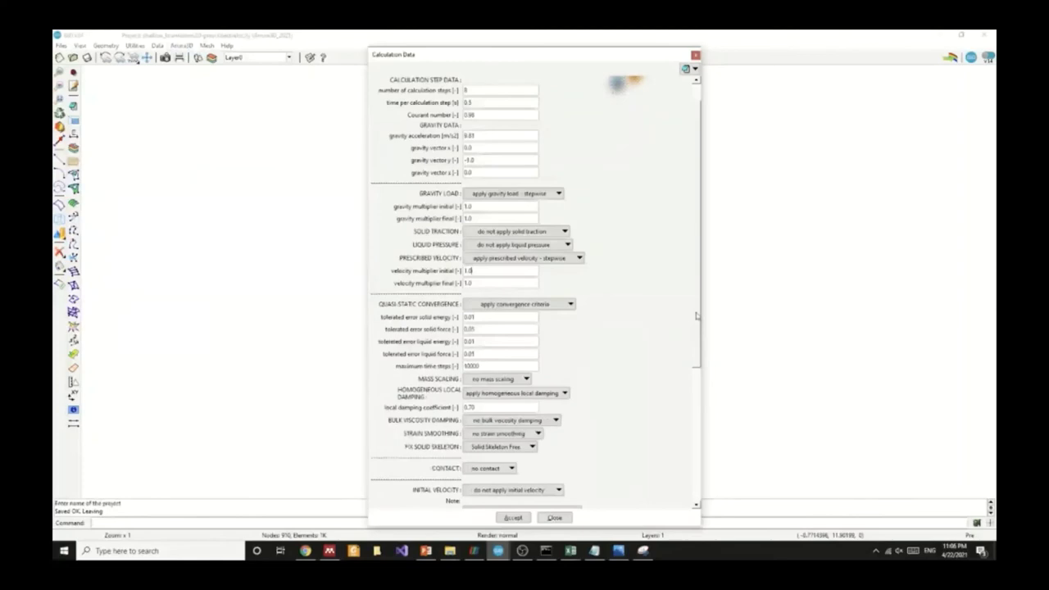
left_click(559, 394)
left_click(512, 389)
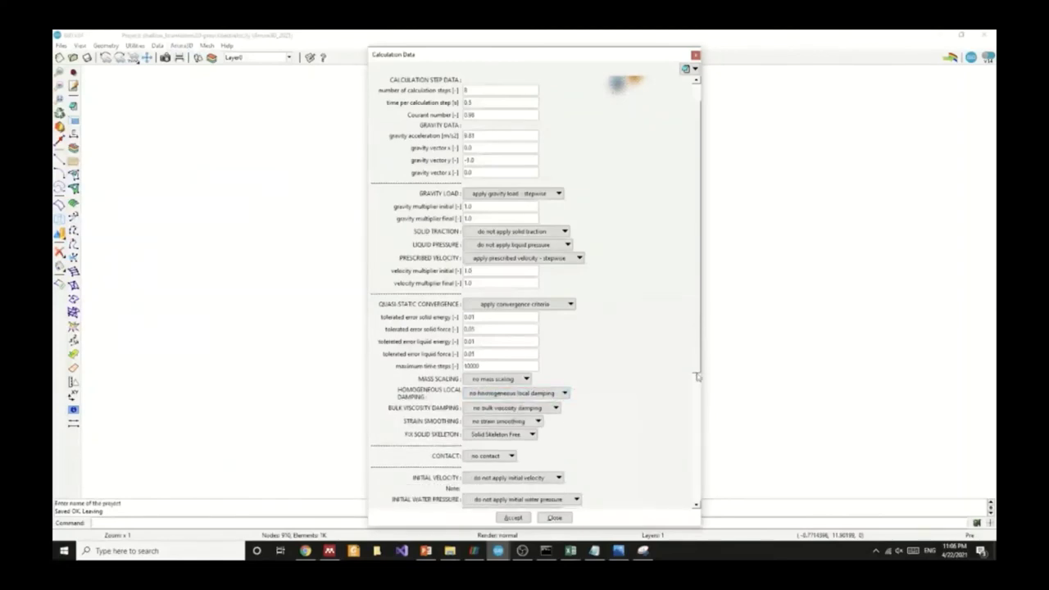
left_click_drag(697, 377, 695, 460)
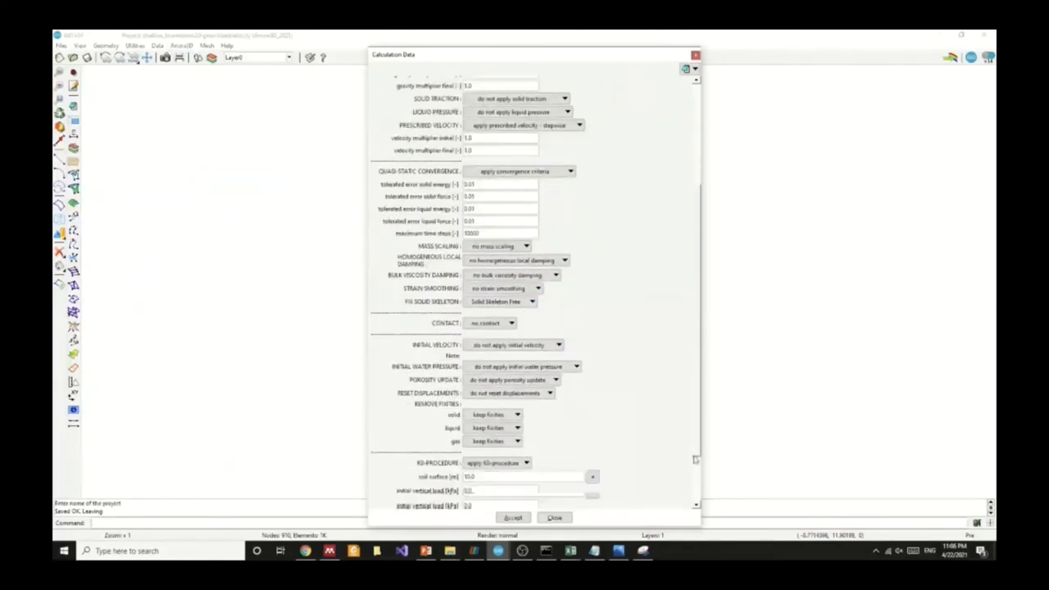
scroll(695, 442, "down", 2)
left_click(533, 160)
left_click(516, 156)
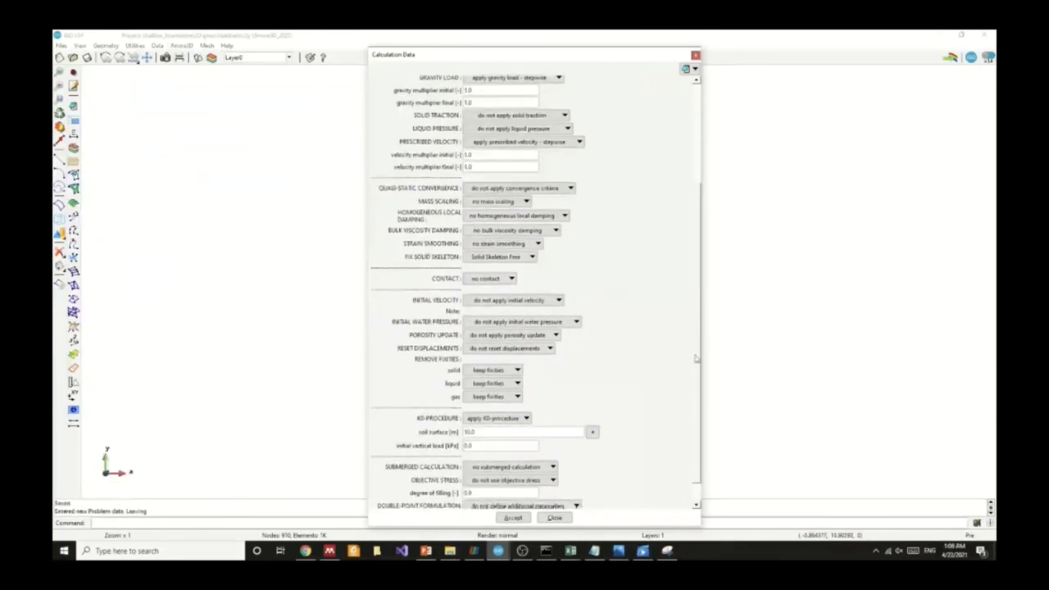
scroll(695, 358, "down", 1)
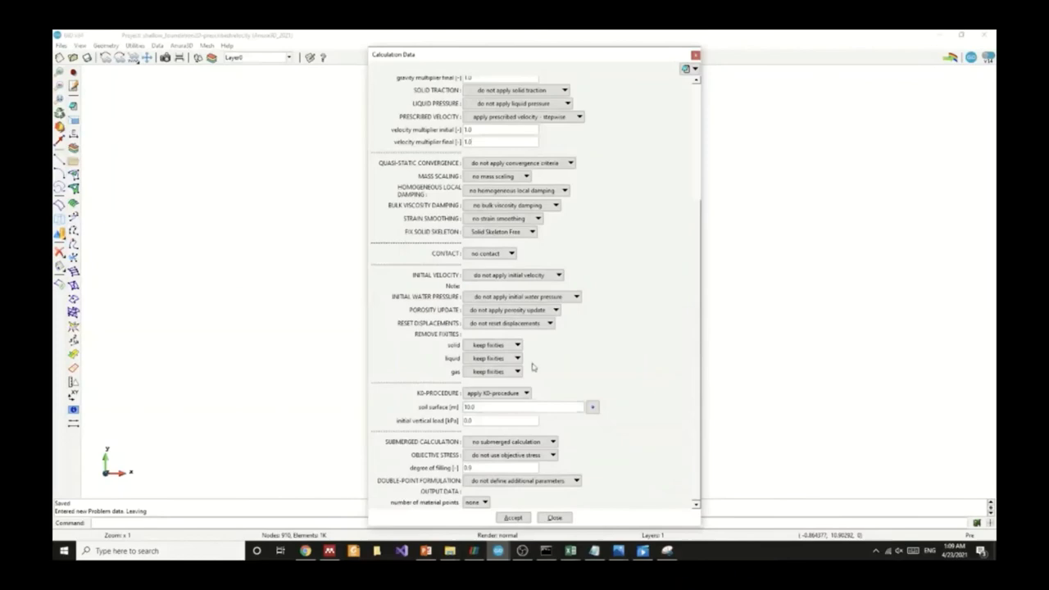
left_click(512, 518)
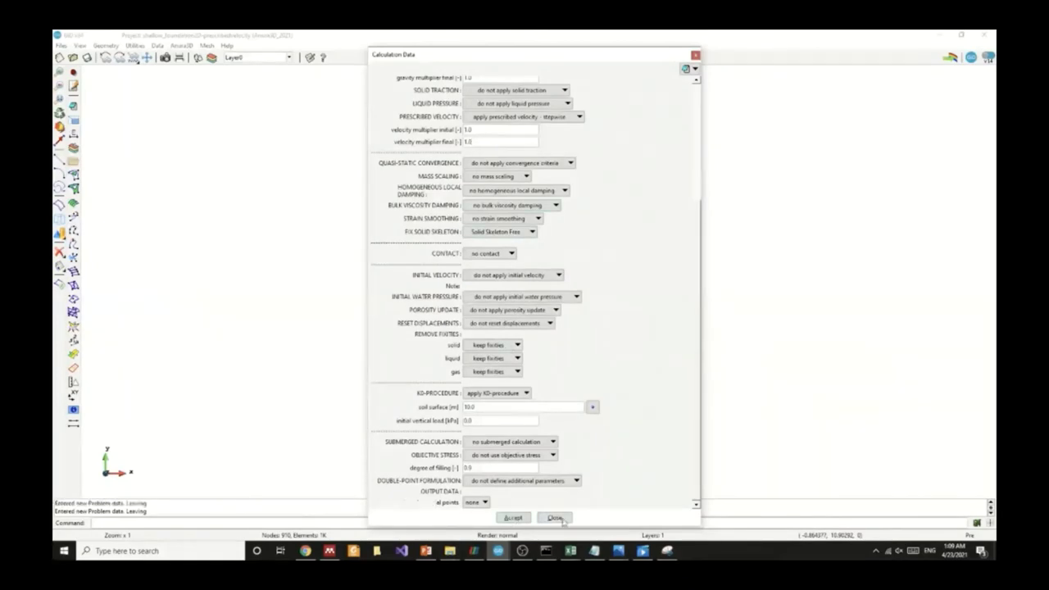
- Close the calculation data and acknowledge the finished shallow_foundation2D-prescribedvelocity process
left_click(554, 518)
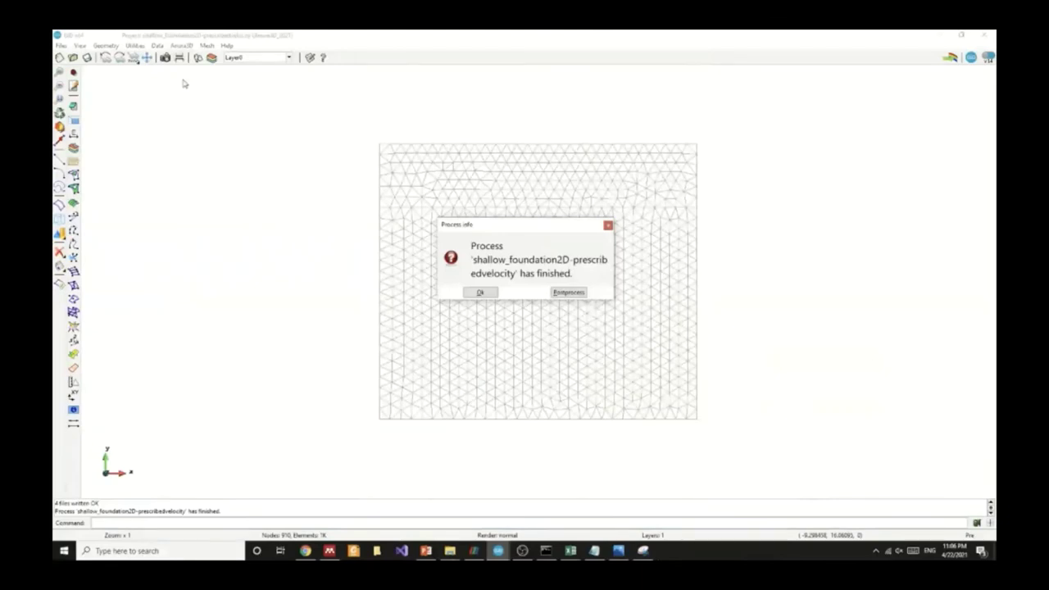
key("Return")
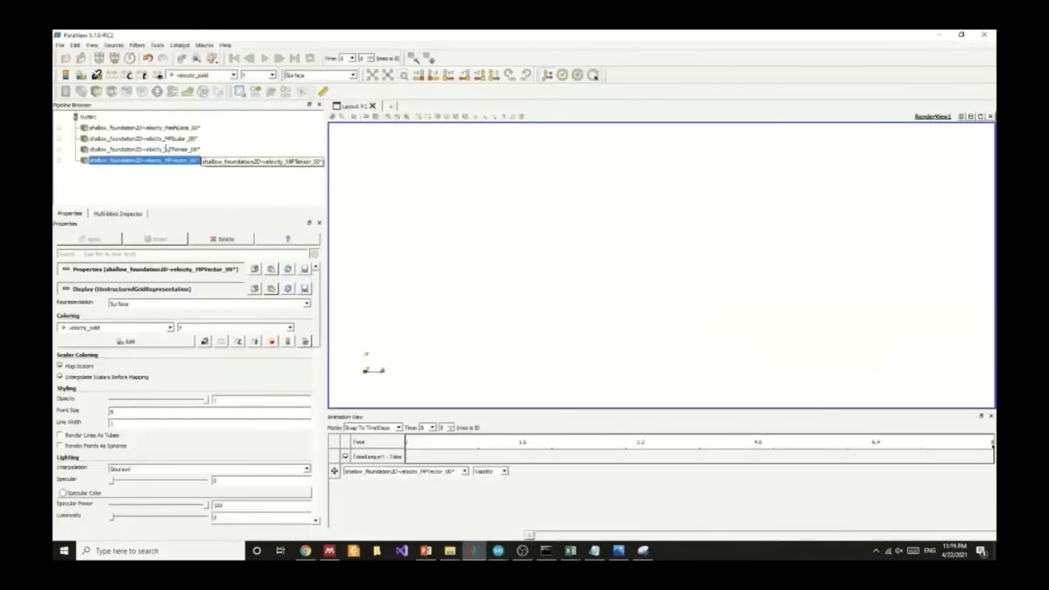
- In ParaView, show the MeshData and MPVector results and place the velocity_solid Y colour legend horizontally above the model
left_click(59, 128)
left_click(59, 161)
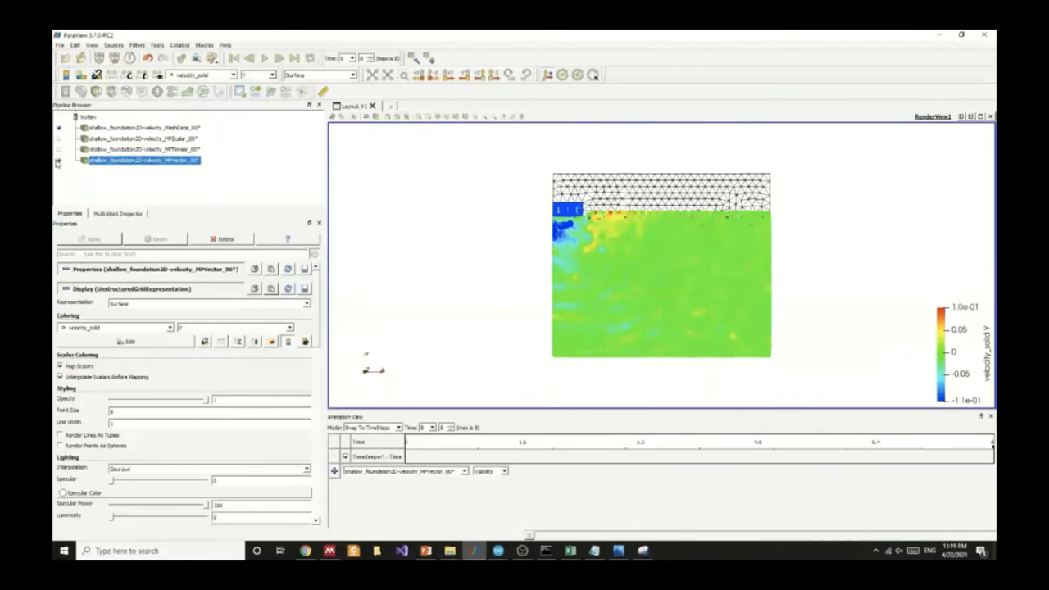
left_click_drag(938, 332, 605, 119)
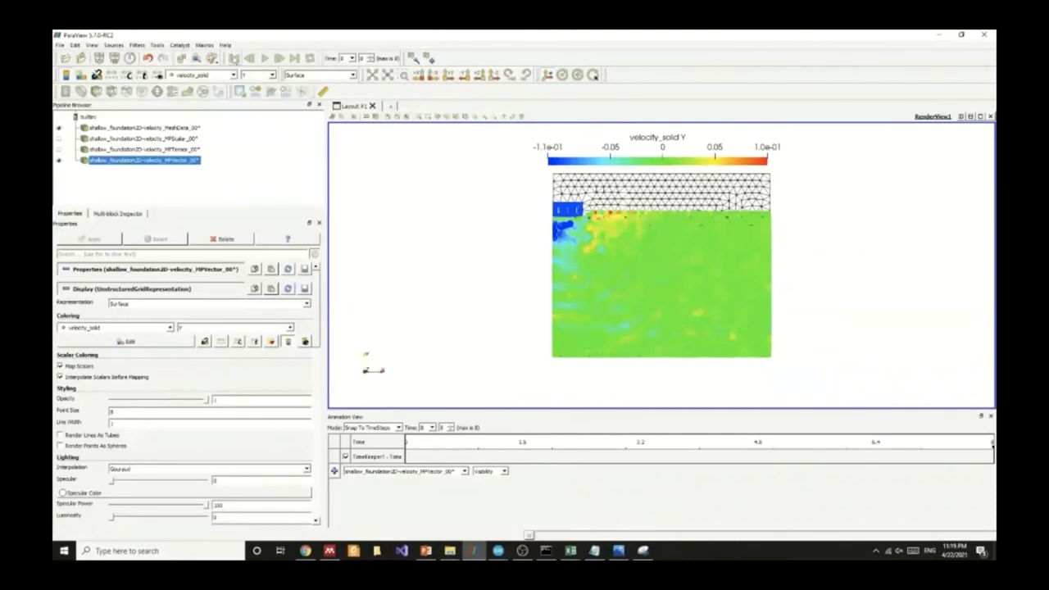
- Return to the first time step and step forward through the results to examine how the vertical solid velocity develops under the foundation
left_click(234, 58)
left_click(279, 58)
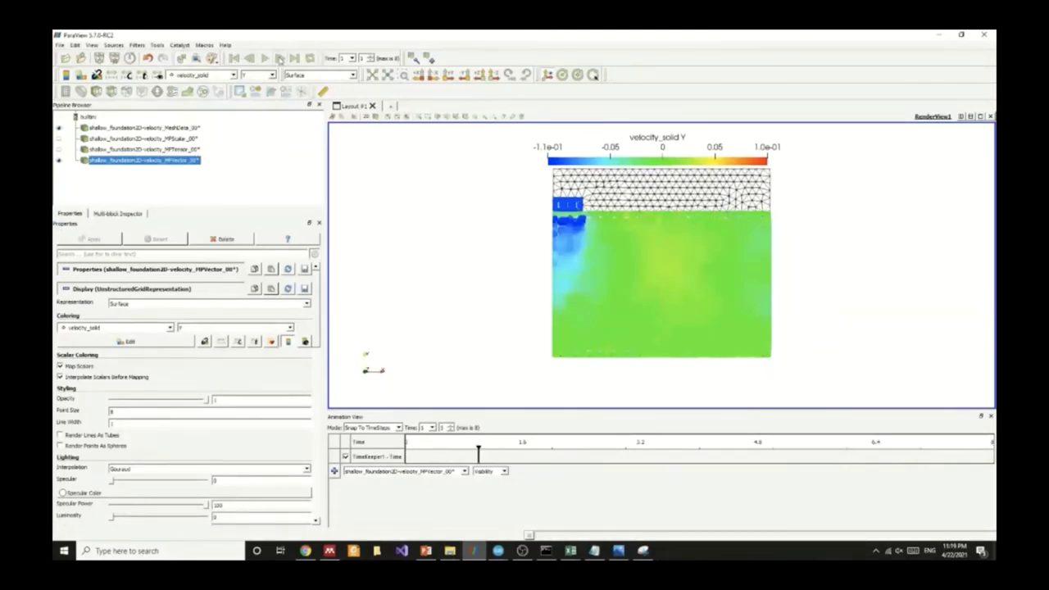
left_click(279, 58)
left_click(279, 58)
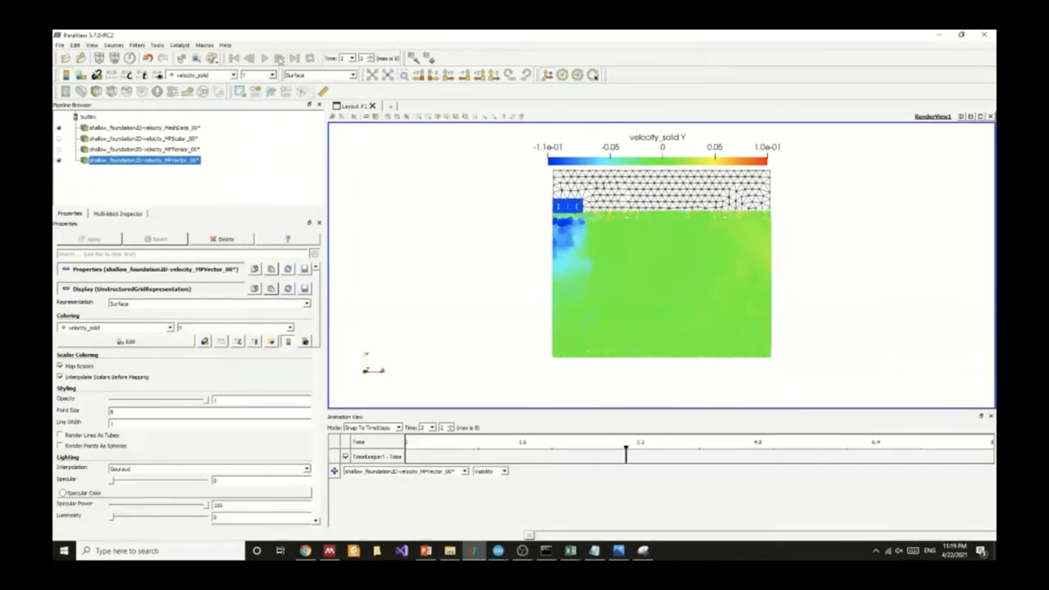
left_click(278, 58)
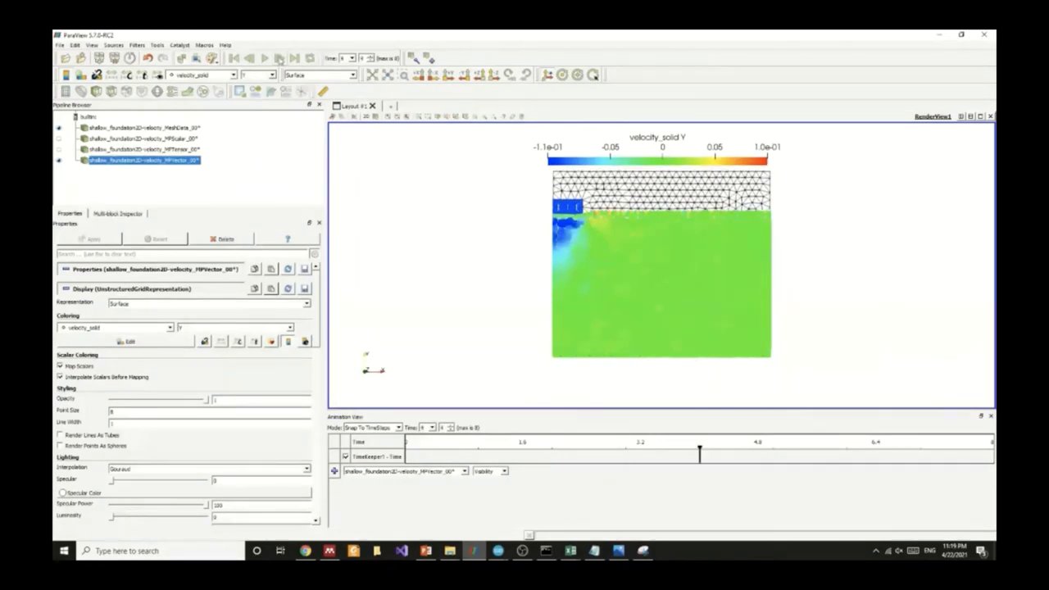
left_click(279, 58)
left_click(278, 58)
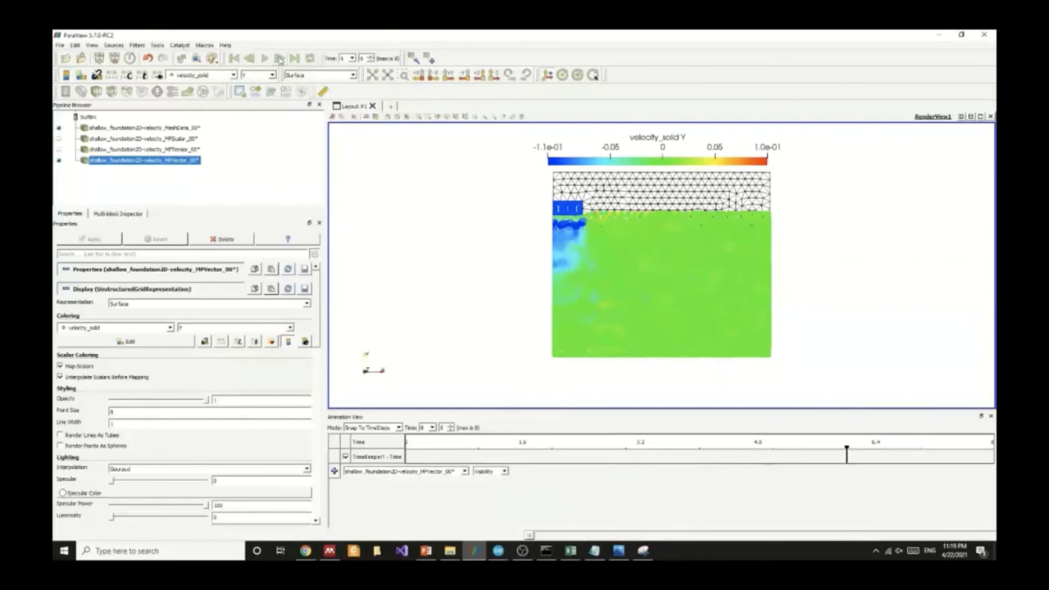
left_click(278, 58)
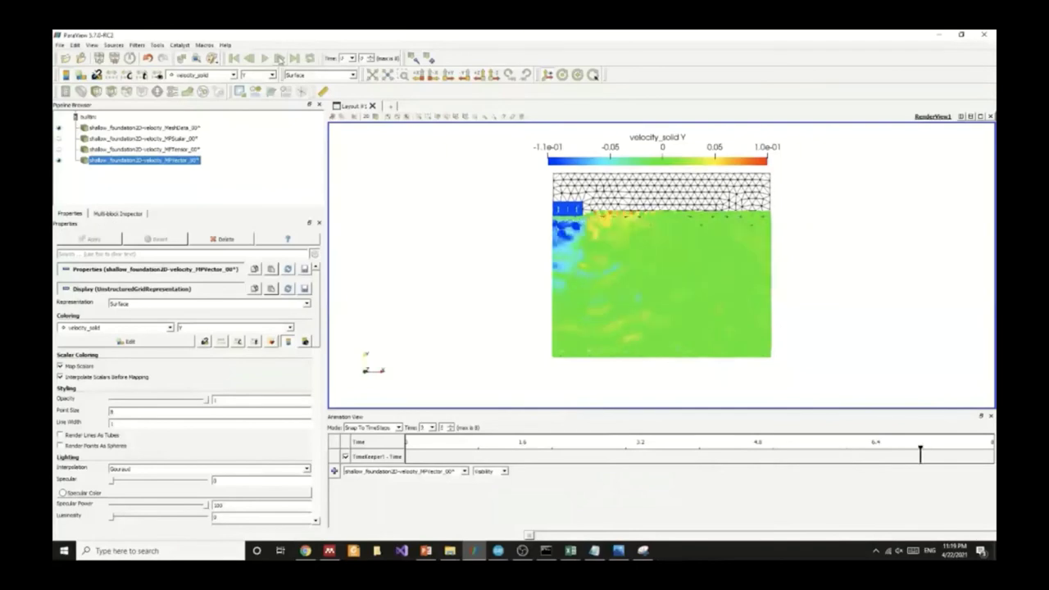
left_click(279, 58)
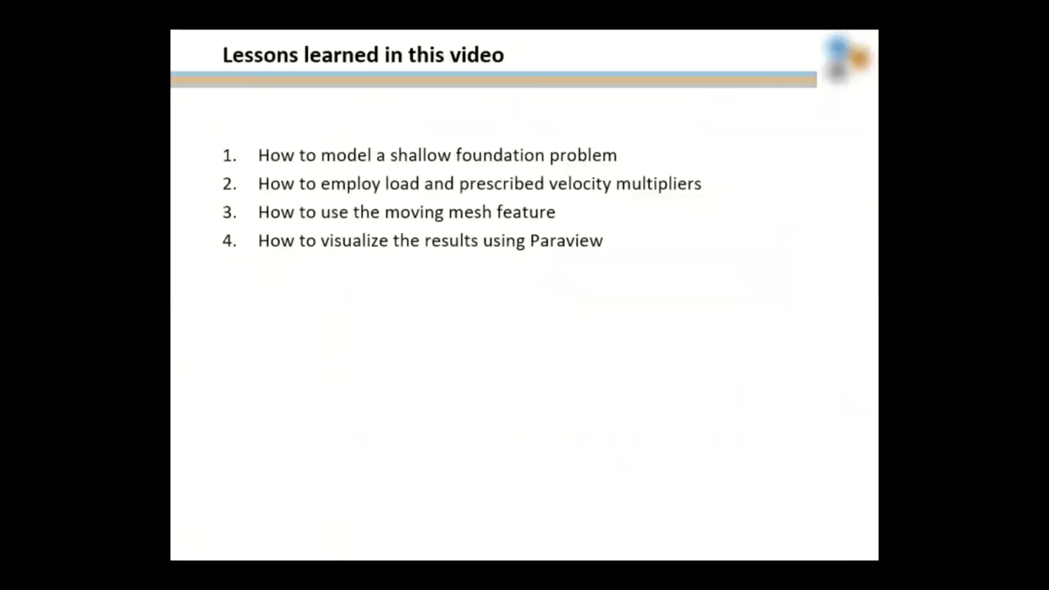